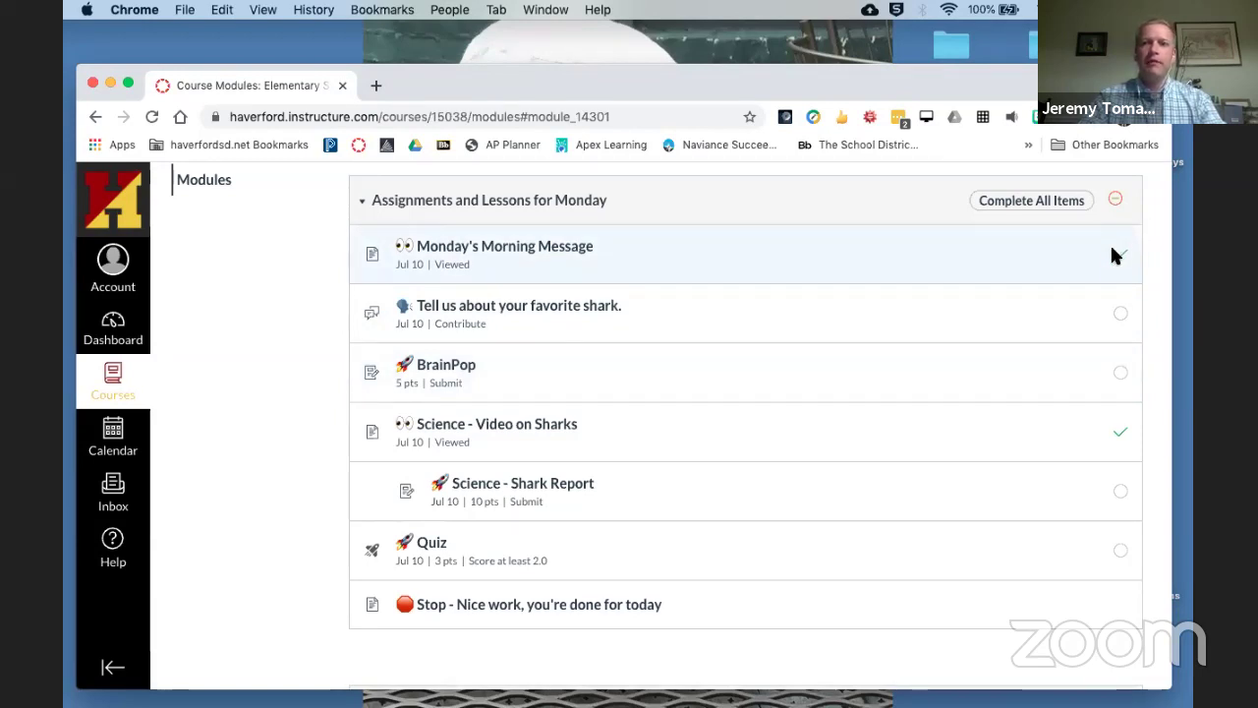
Open Monday's Morning Message from the Monday module and view its embedded video.
click(511, 254)
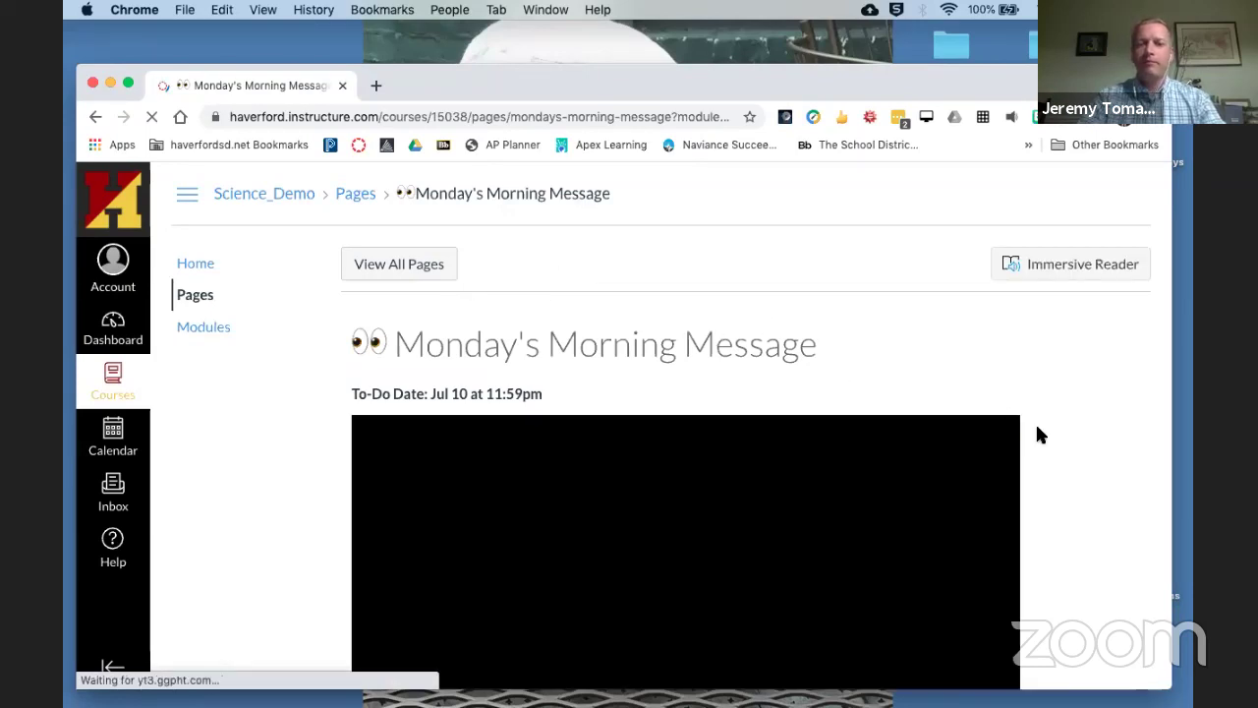
scroll(1038, 434, down, 5)
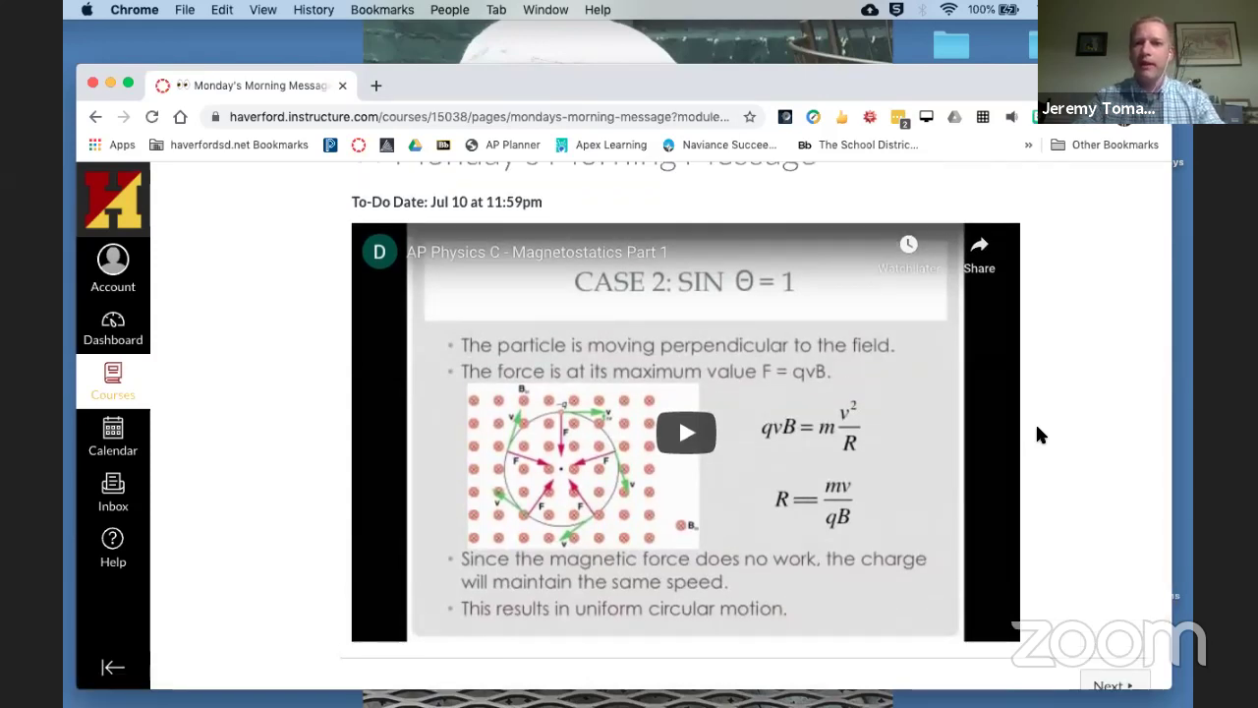
scroll(1035, 426, down, 1)
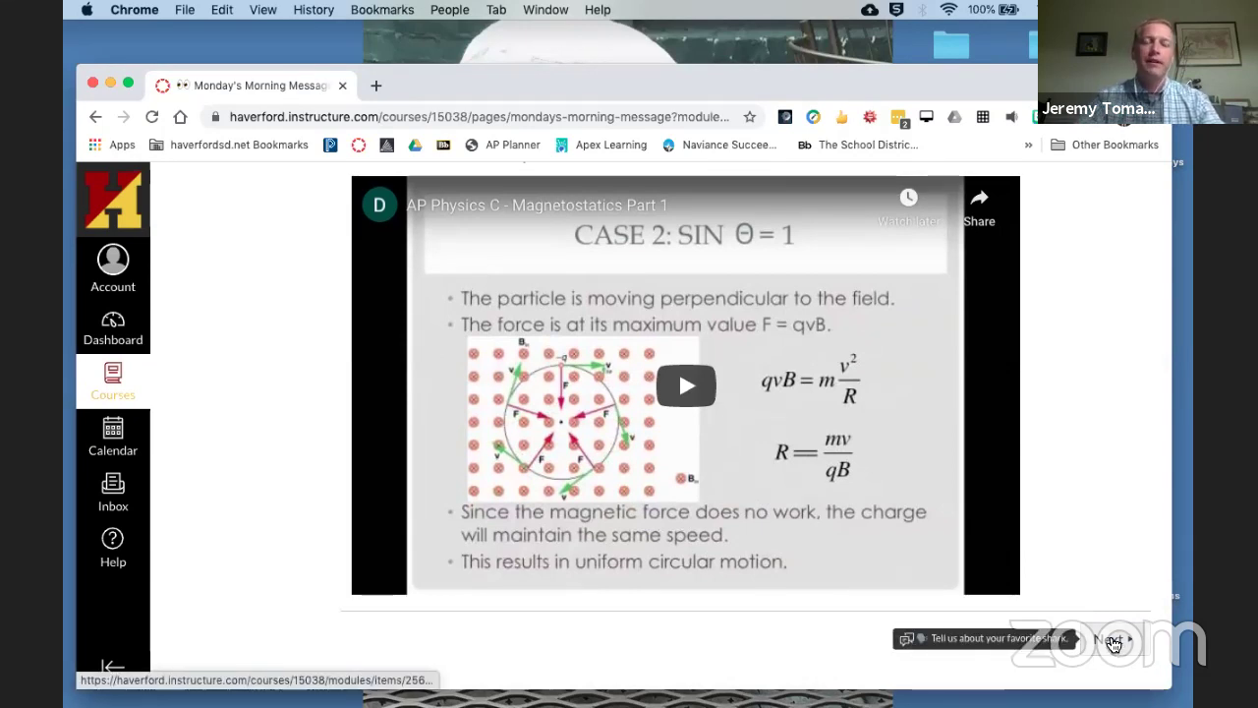
Advance to the "Tell us about your favorite shark." discussion, start a reply and preview its media recording option.
click(1114, 641)
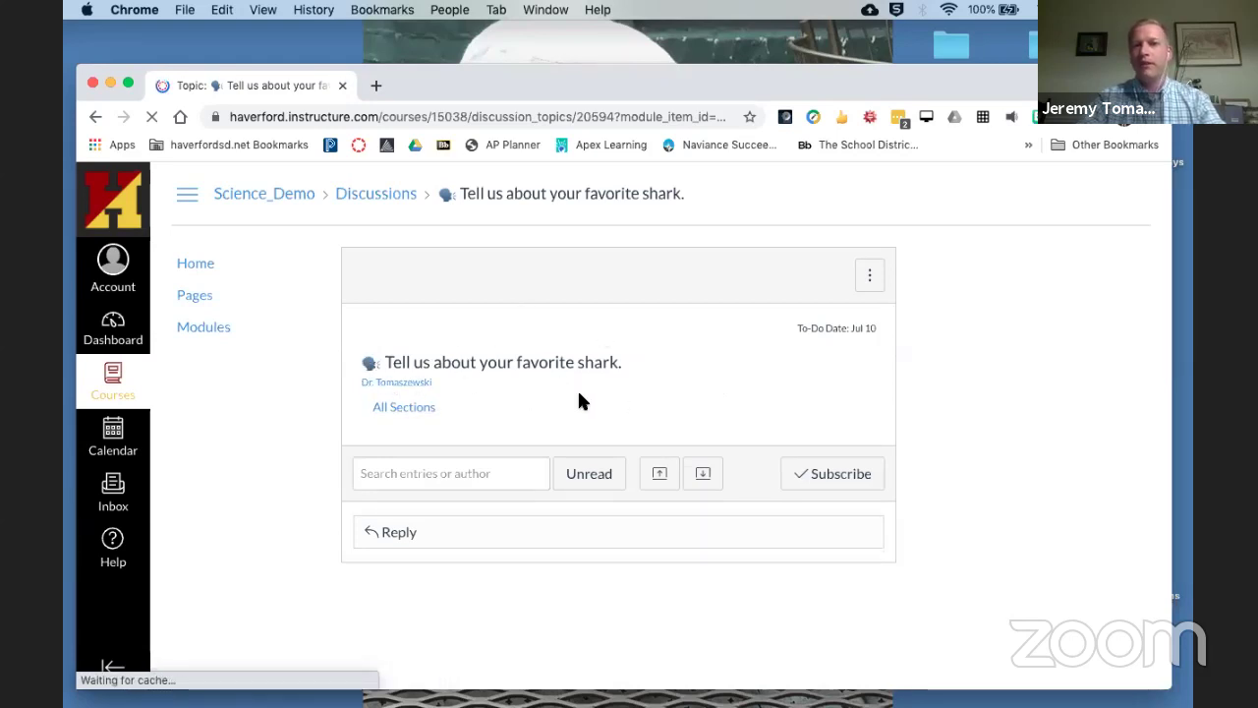
click(507, 533)
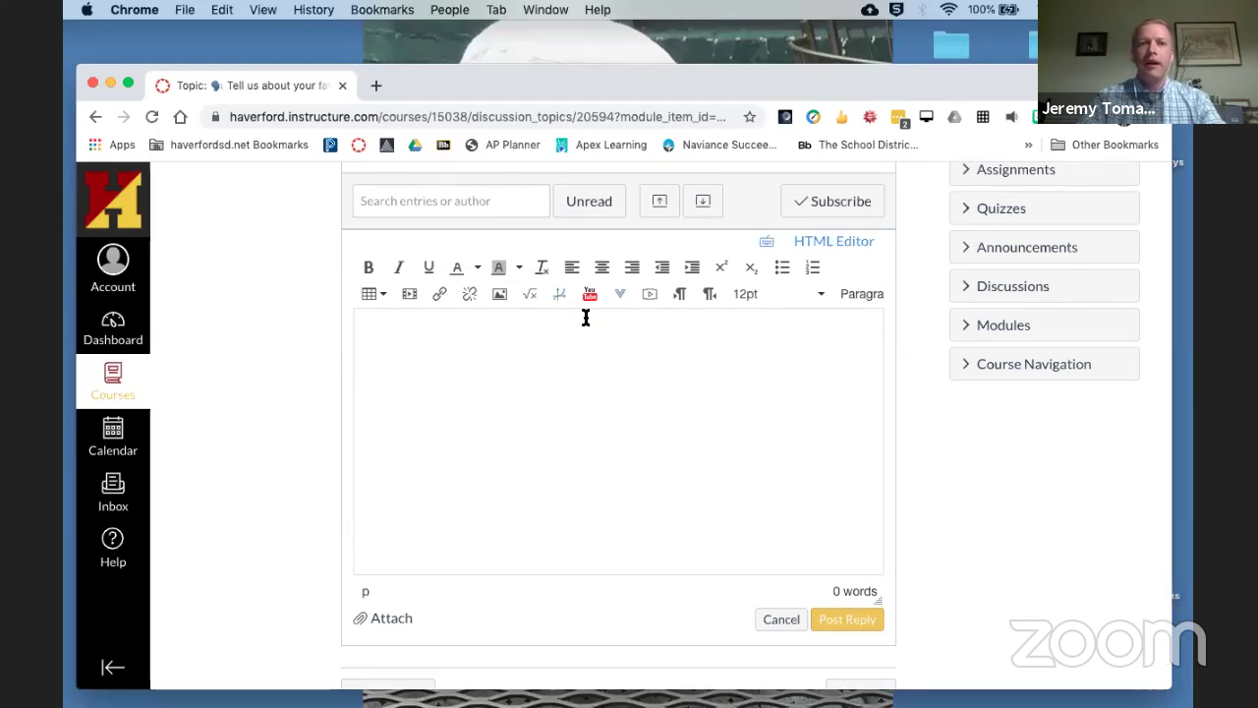
click(650, 294)
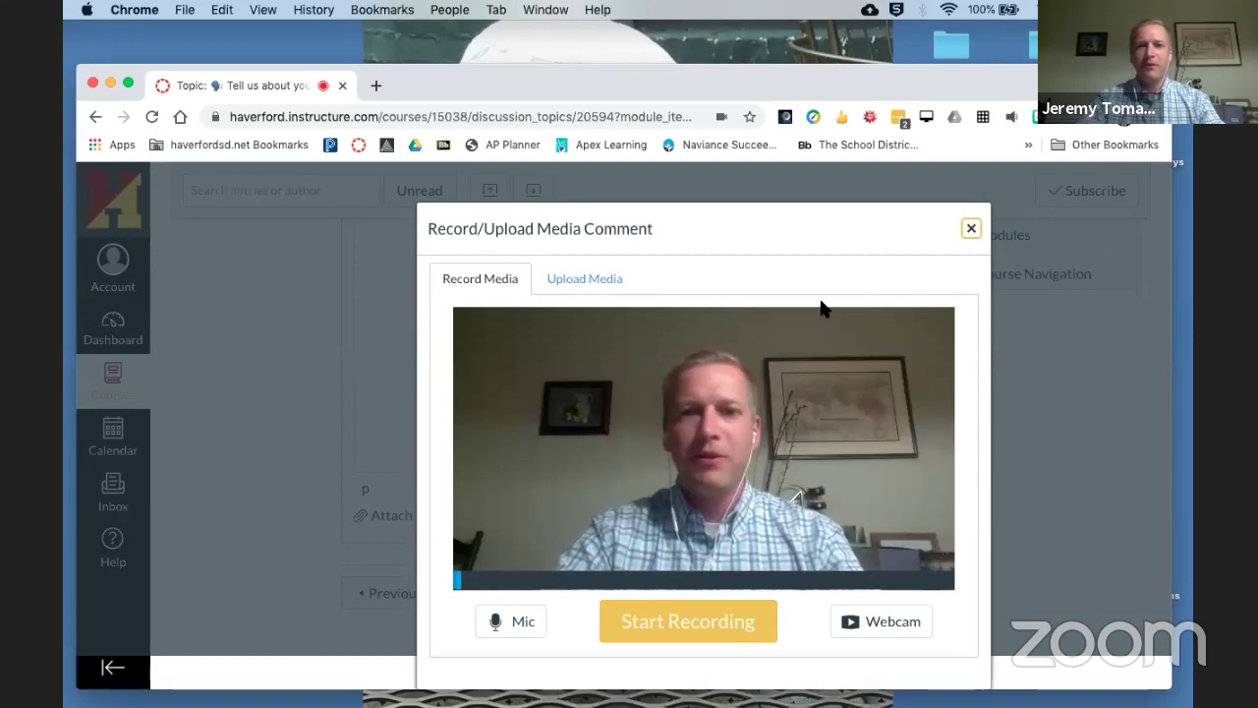
click(970, 228)
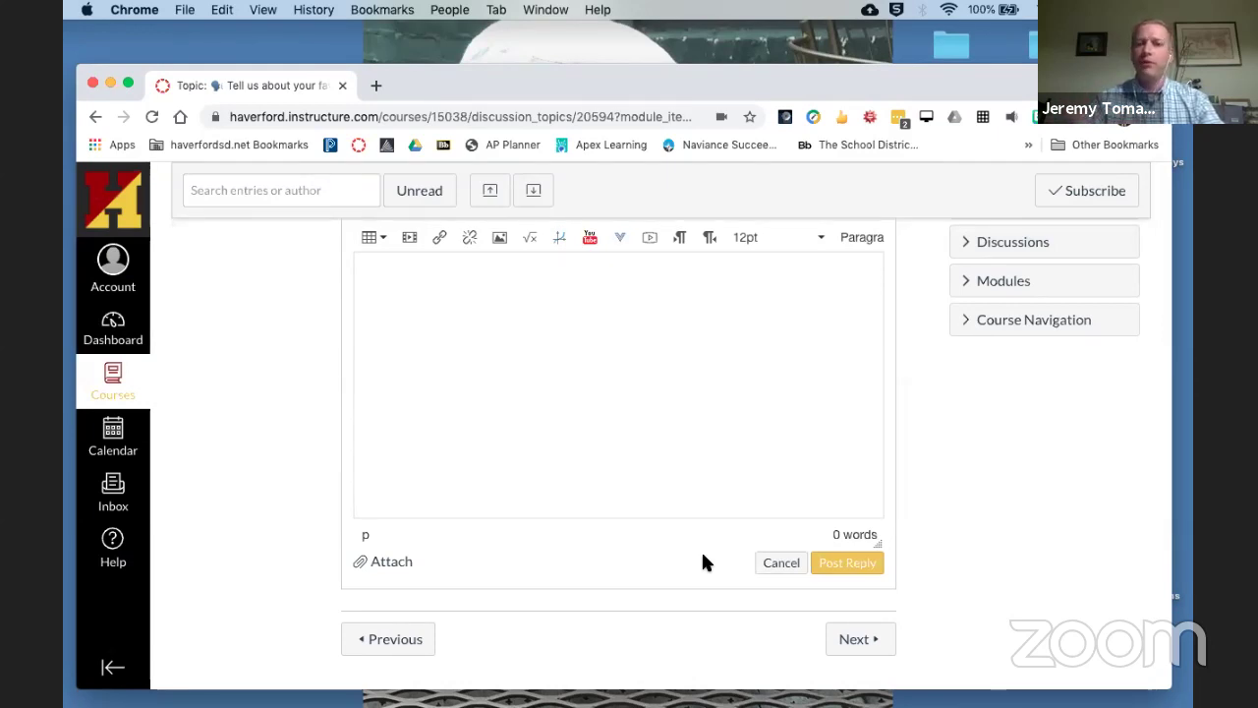
Advance to the BrainPop assignment and look over its instructions and the embedded Sharks activity.
click(865, 649)
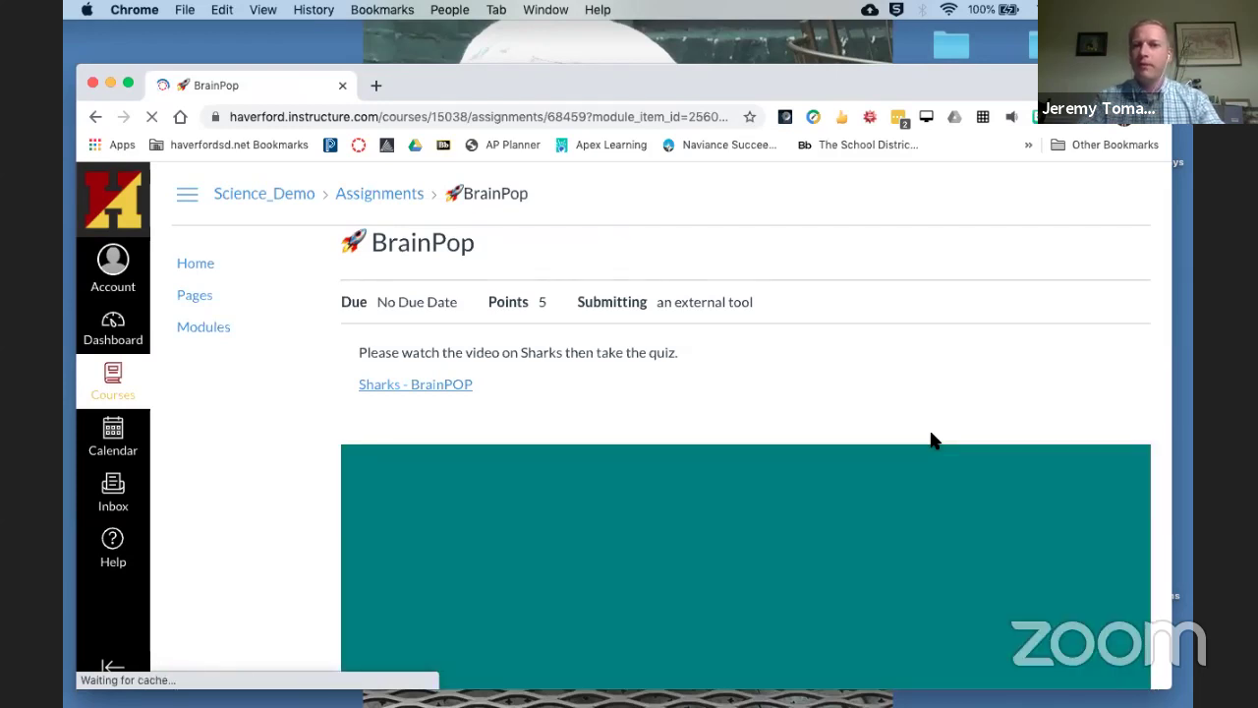
scroll(1034, 409, down, 3)
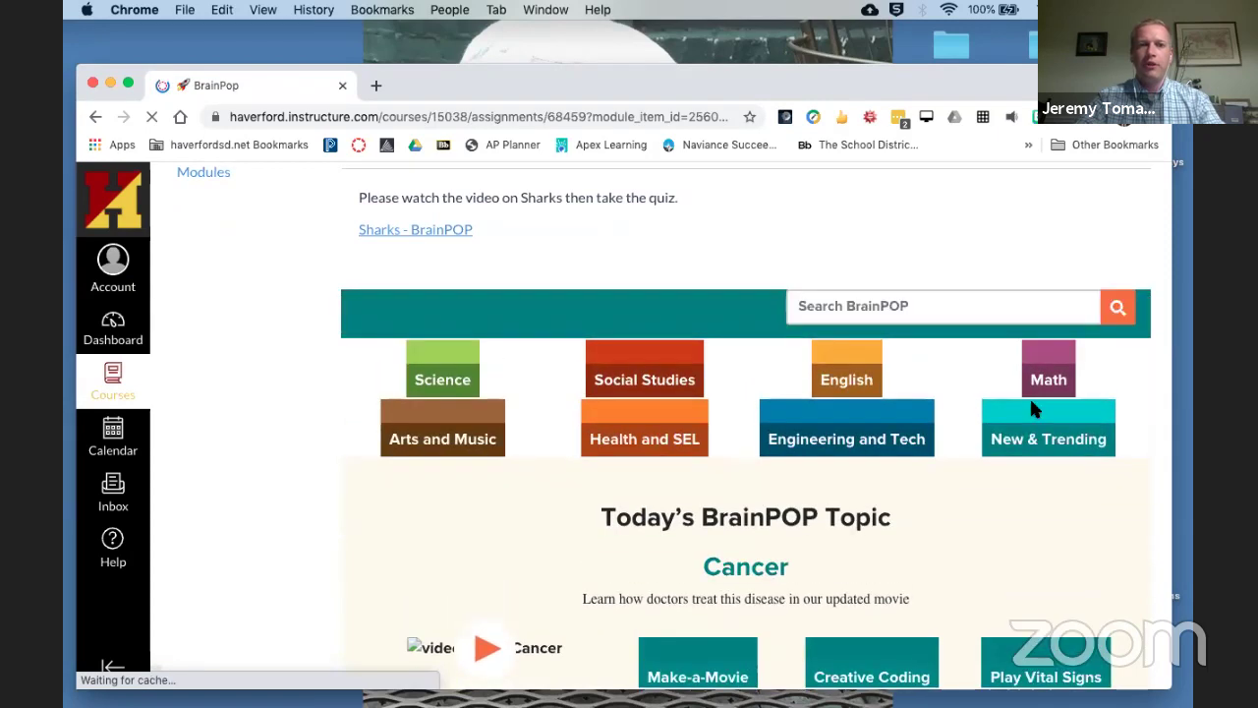
click(1030, 398)
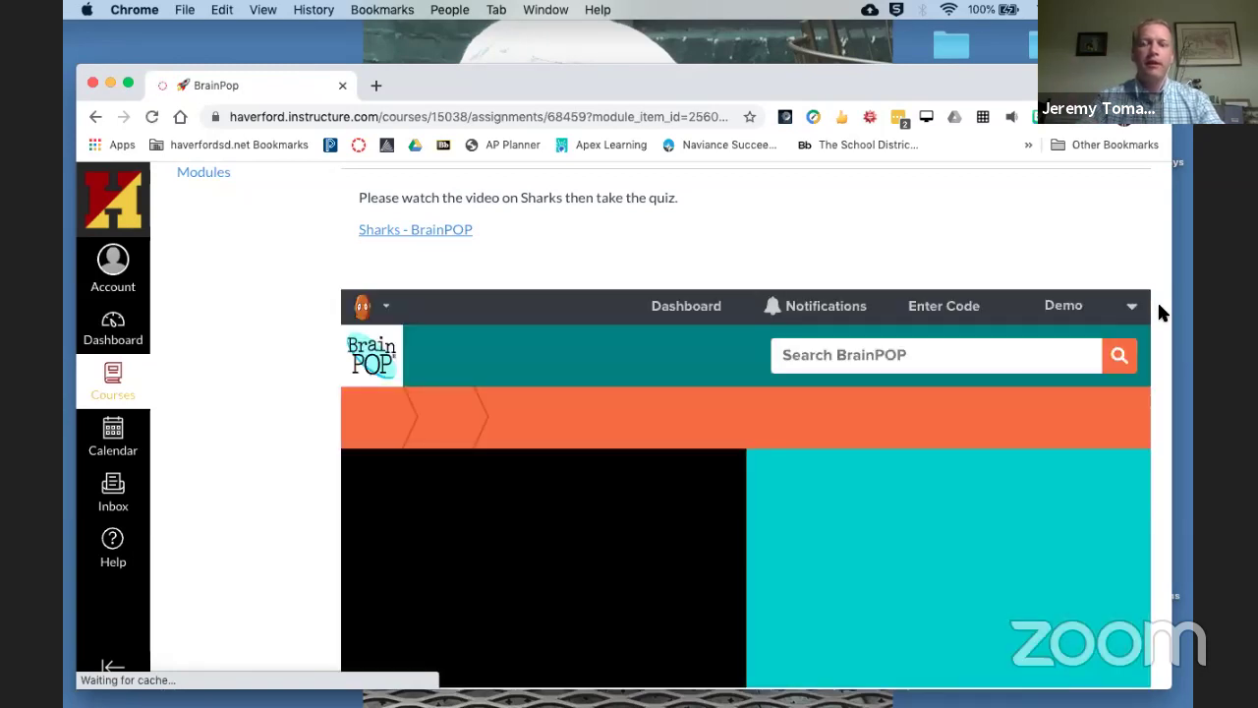
scroll(1157, 300, down, 2)
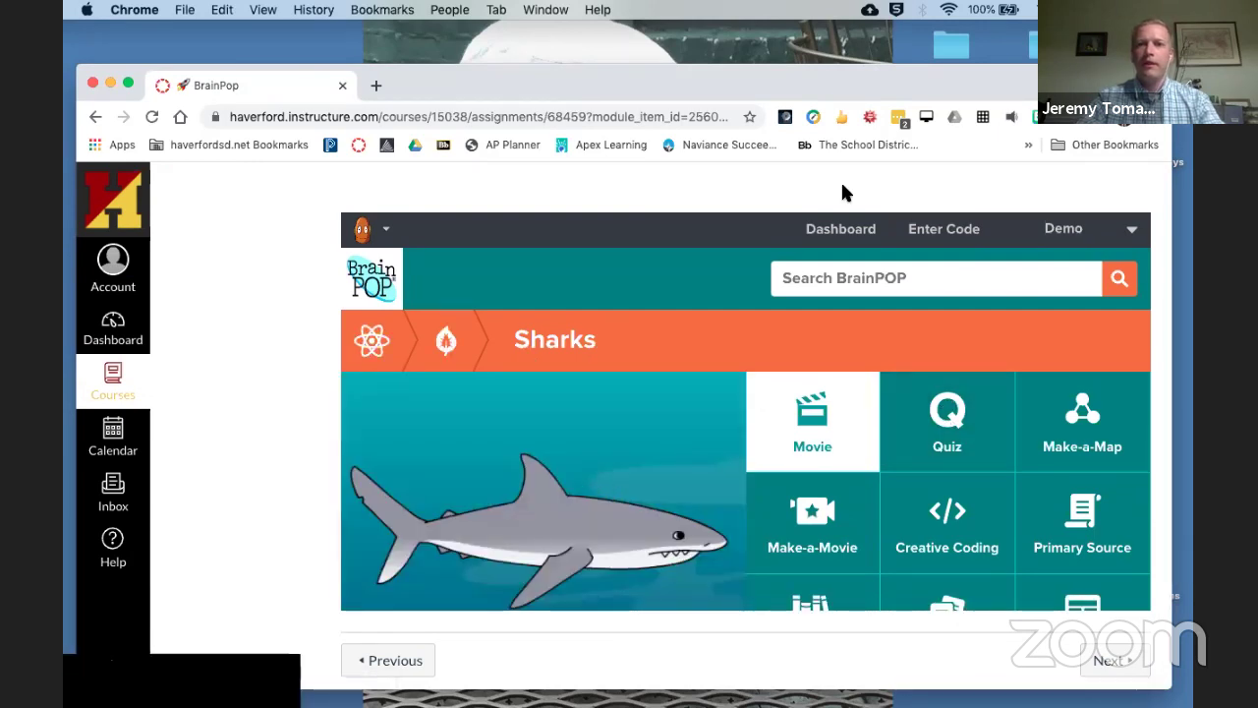
scroll(842, 192, up, 3)
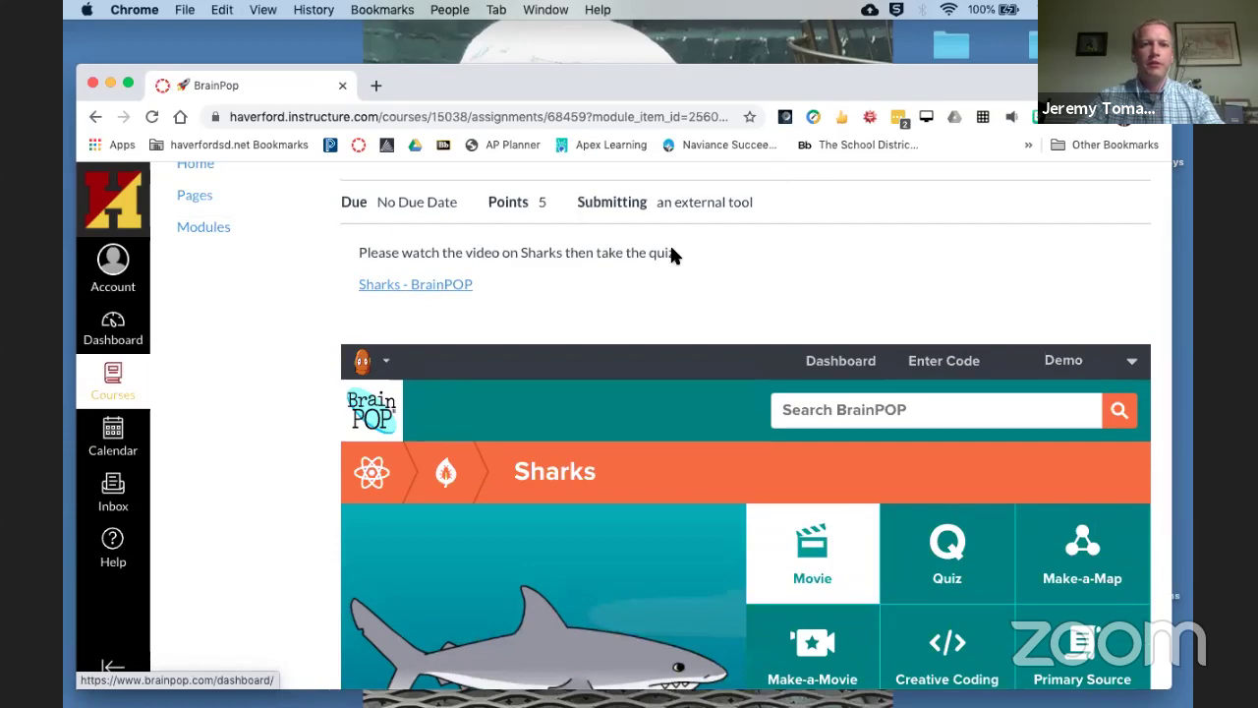
scroll(1153, 354, down, 3)
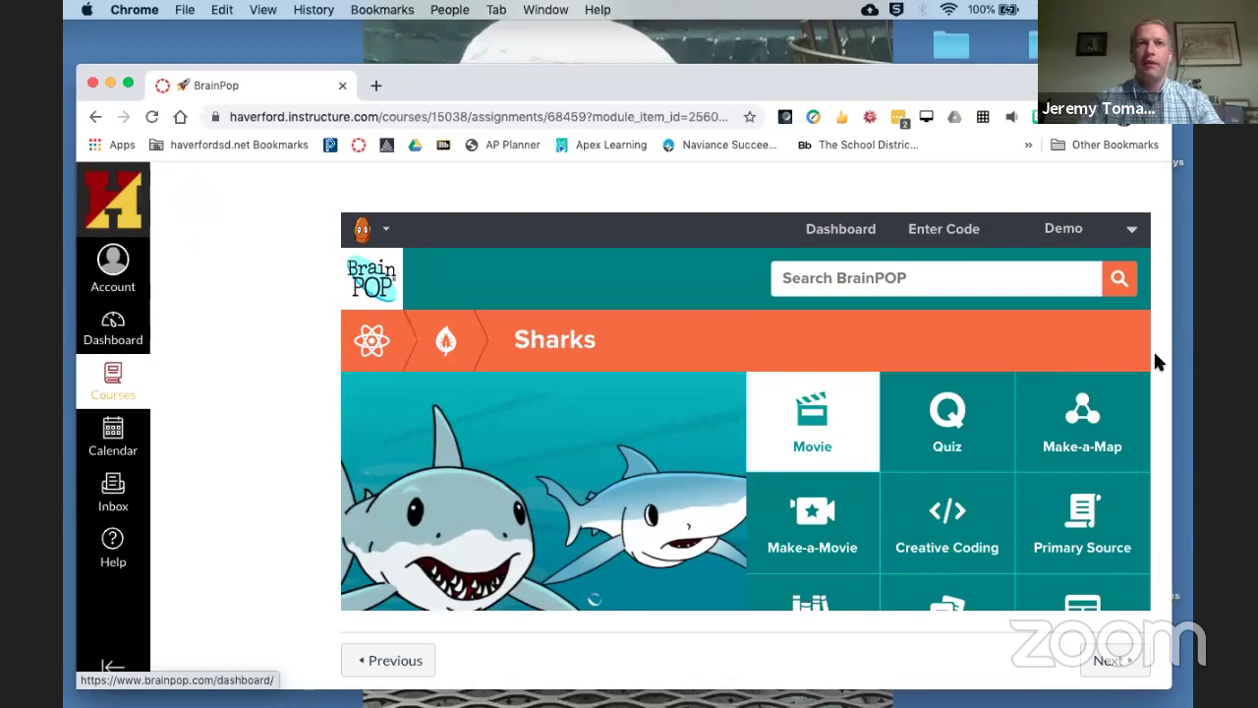
Advance to the "Science - Video on Sharks" page and view the embedded National Geographic video.
click(1118, 663)
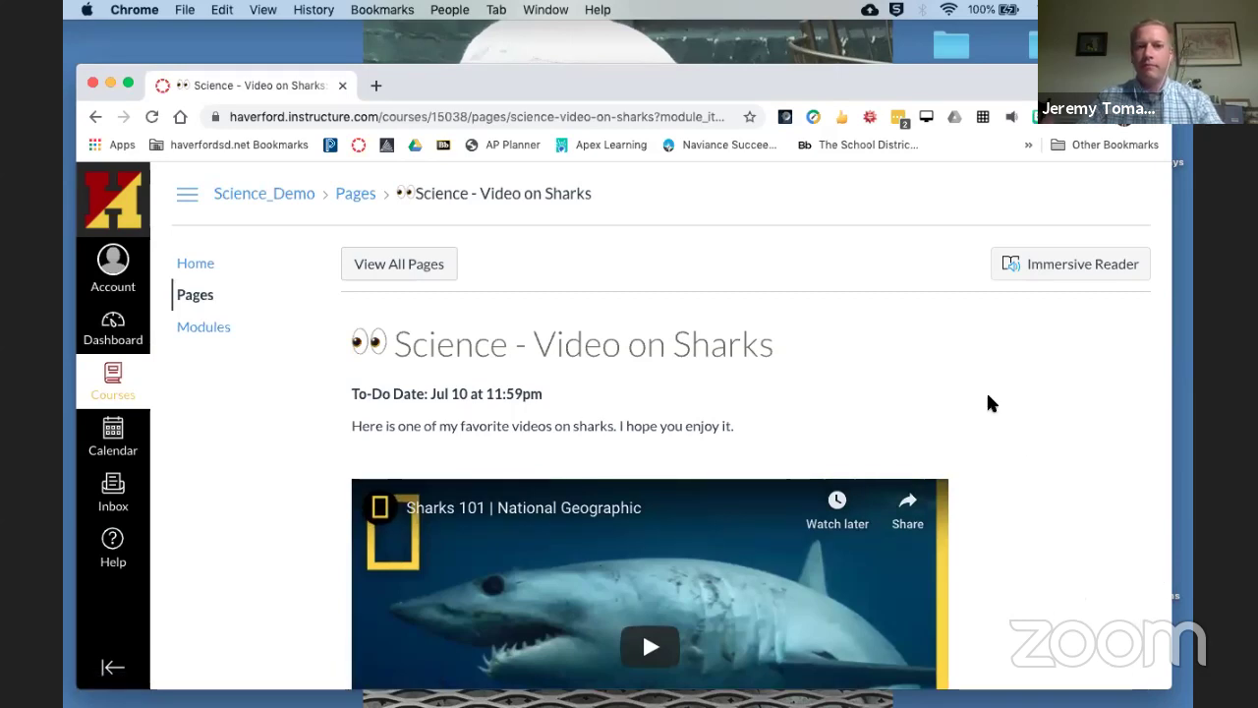
scroll(991, 403, down, 2)
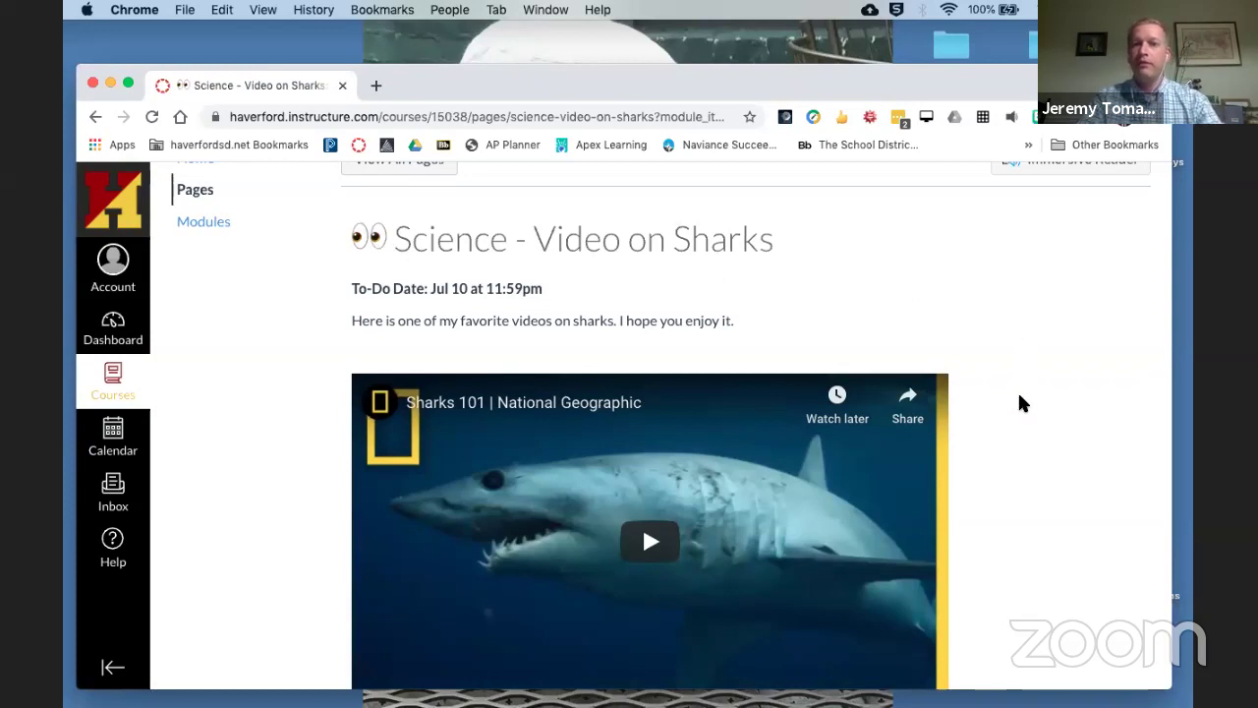
scroll(1015, 411, down, 2)
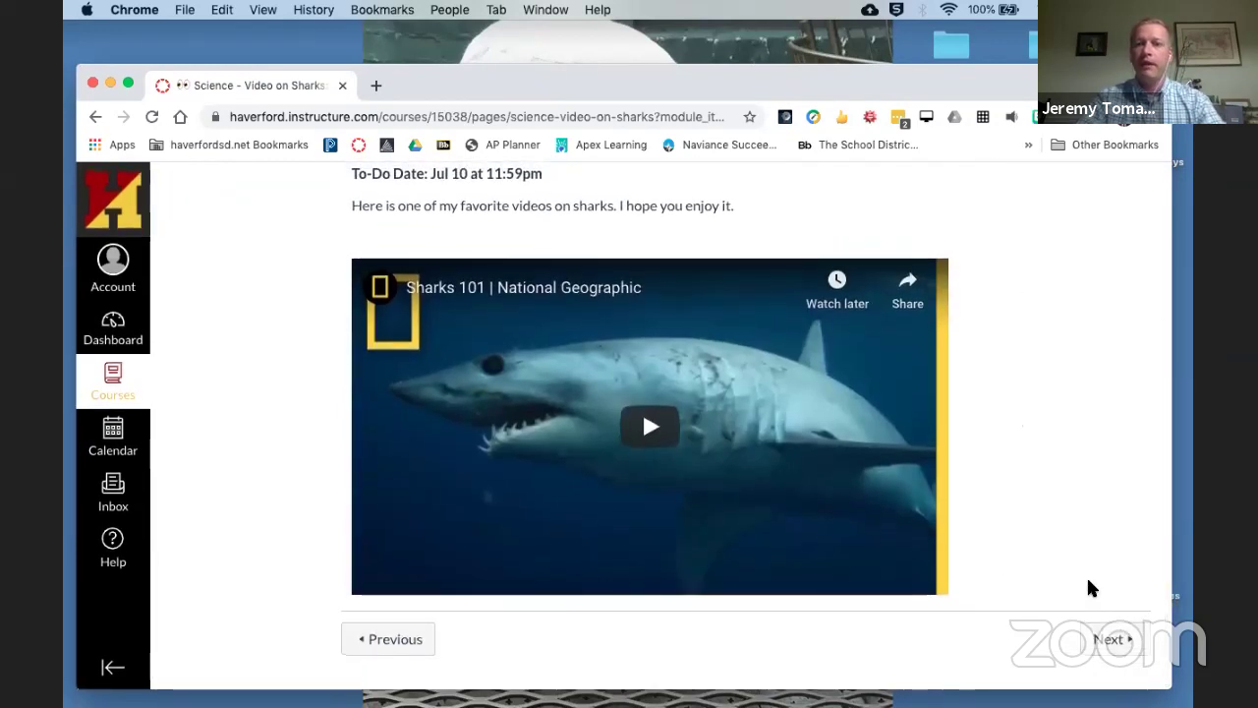
Advance to the "Science - Shark Report" assignment, load it in a new window and decline text recognition in Kami.
click(1120, 647)
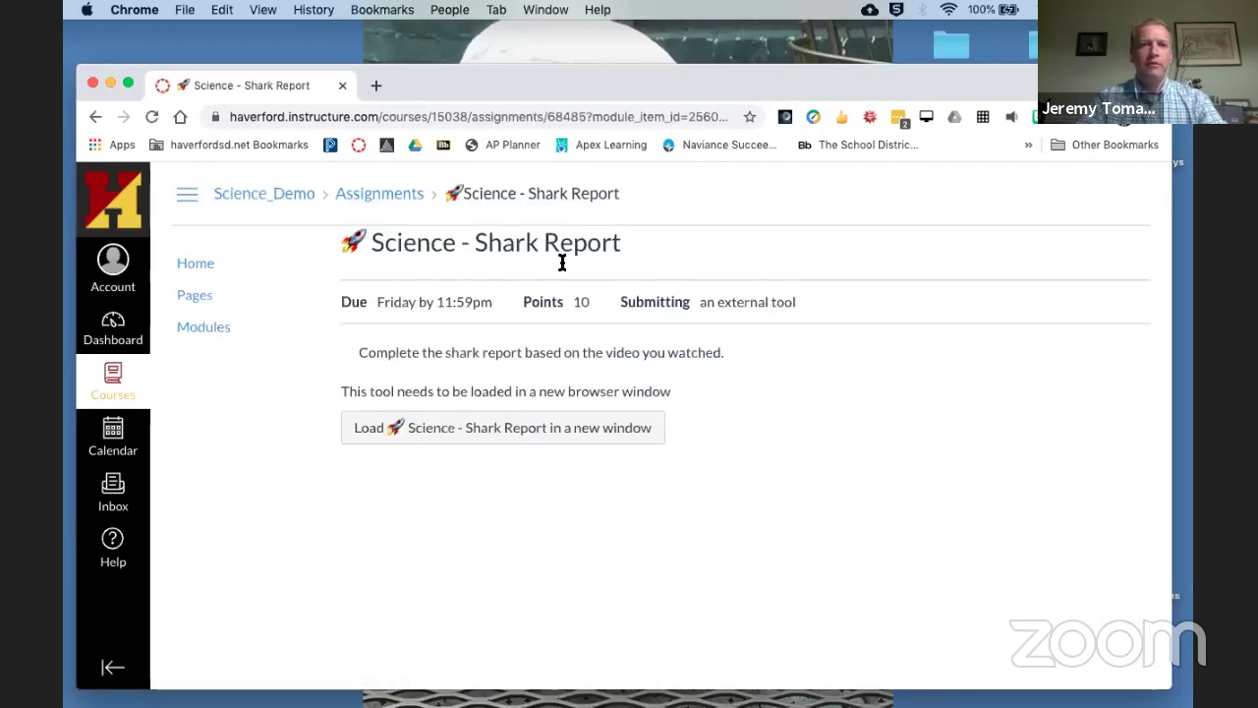
click(475, 427)
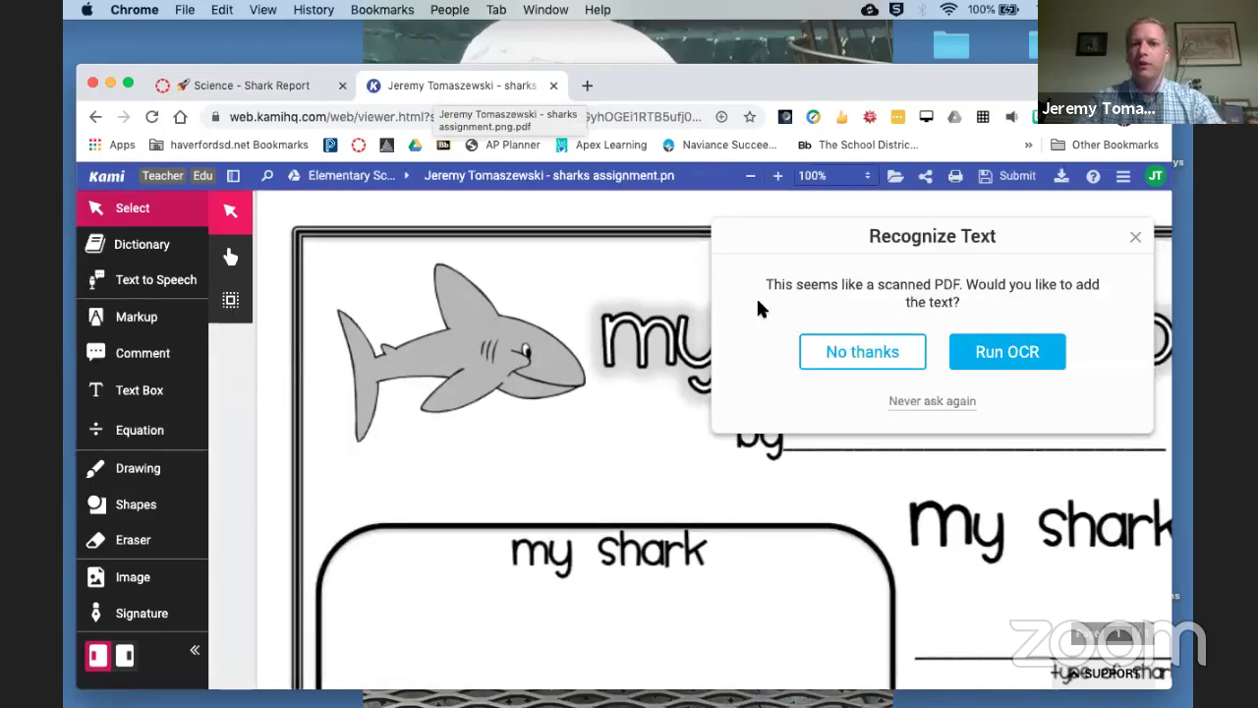
click(885, 354)
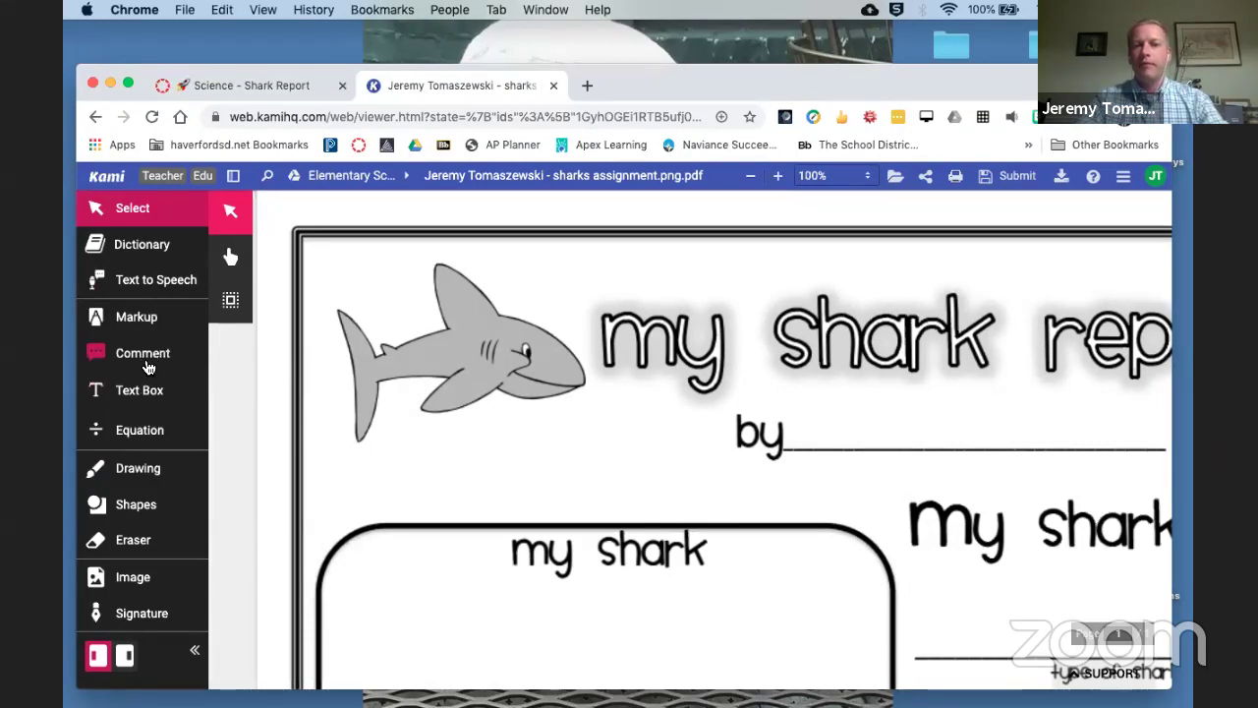
Return to the Shark Report assignment in Canvas and advance to the Quiz item.
click(260, 86)
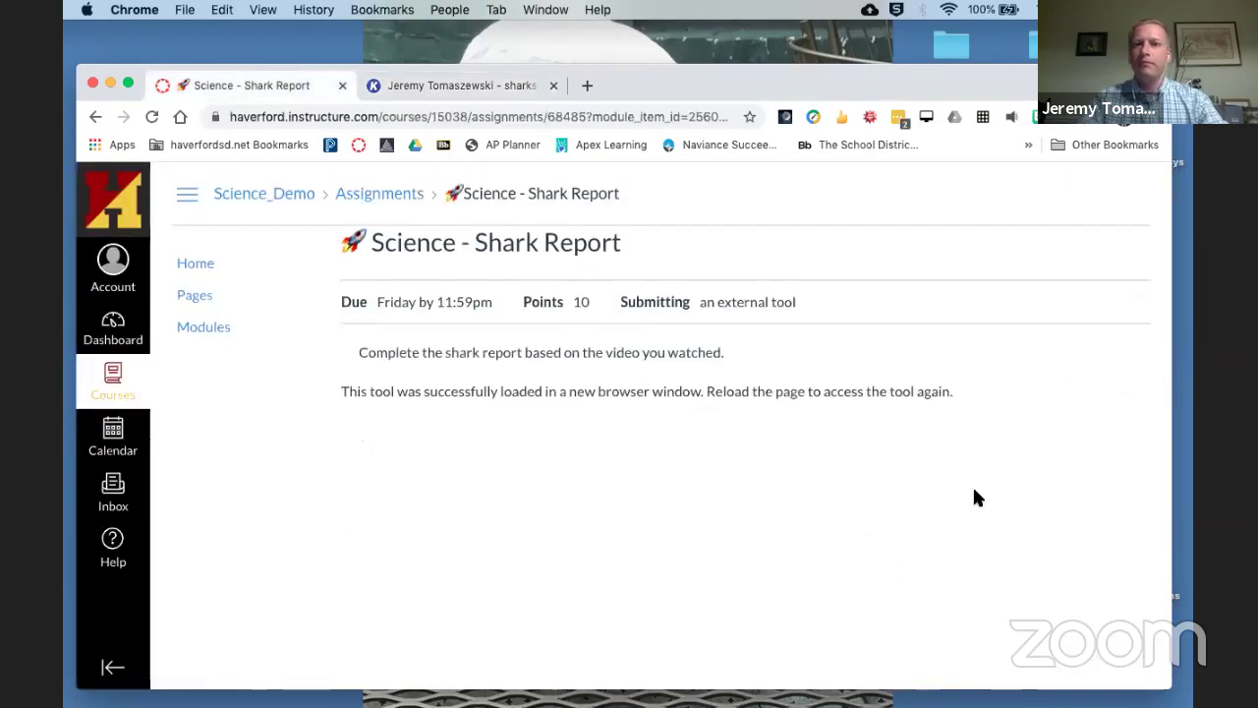
scroll(974, 498, down, 3)
click(1099, 662)
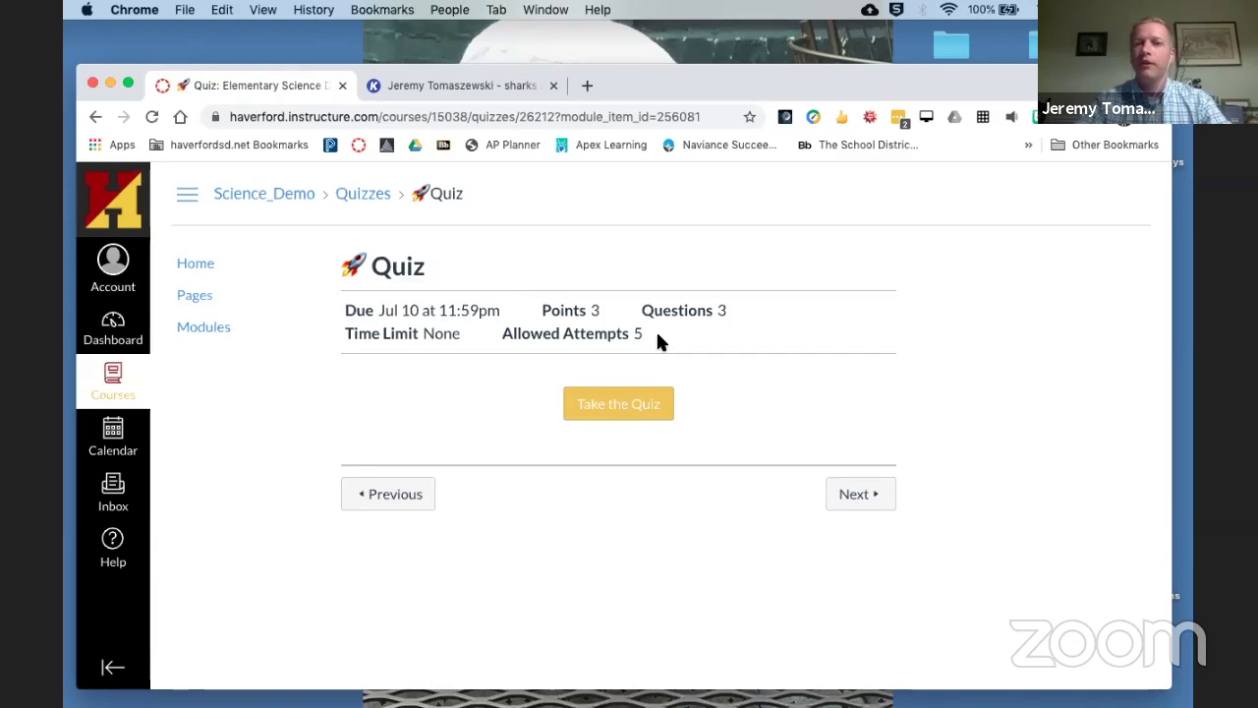
Start the quiz and look through its multiple-choice, fill-in and matching questions.
click(637, 404)
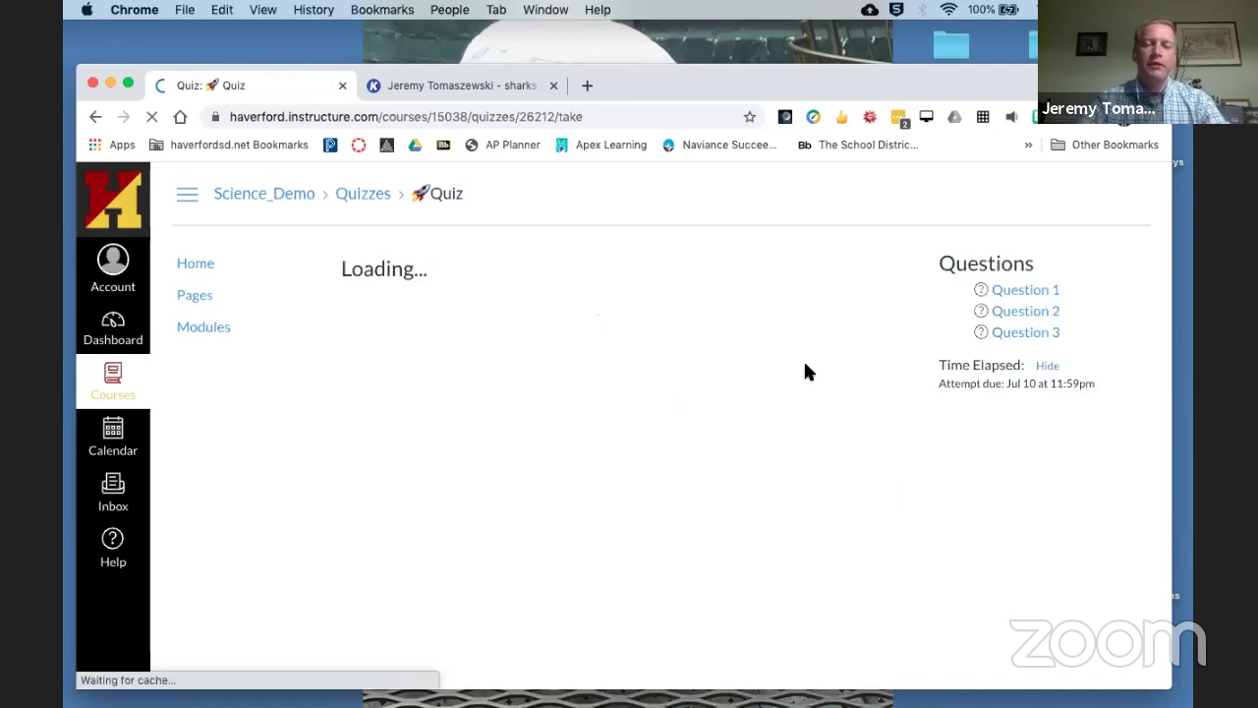
scroll(804, 363, down, 10)
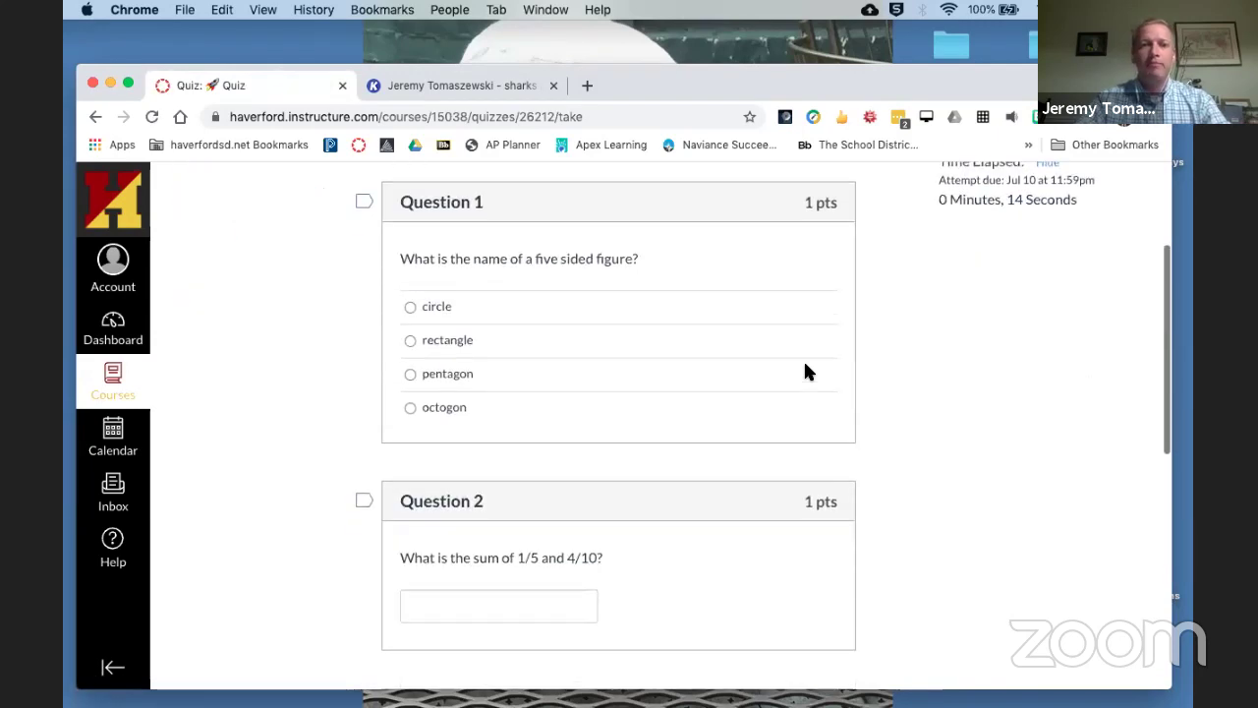
scroll(804, 372, down, 2)
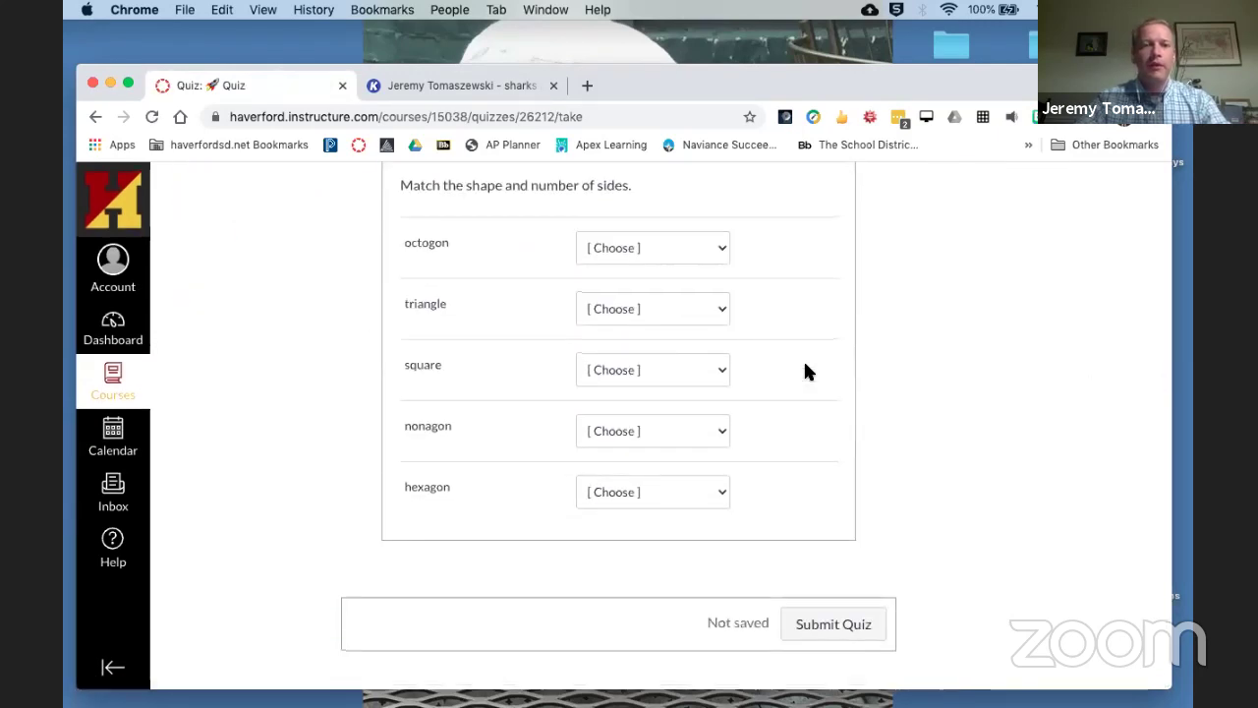
scroll(804, 371, up, 5)
scroll(804, 371, up, 3)
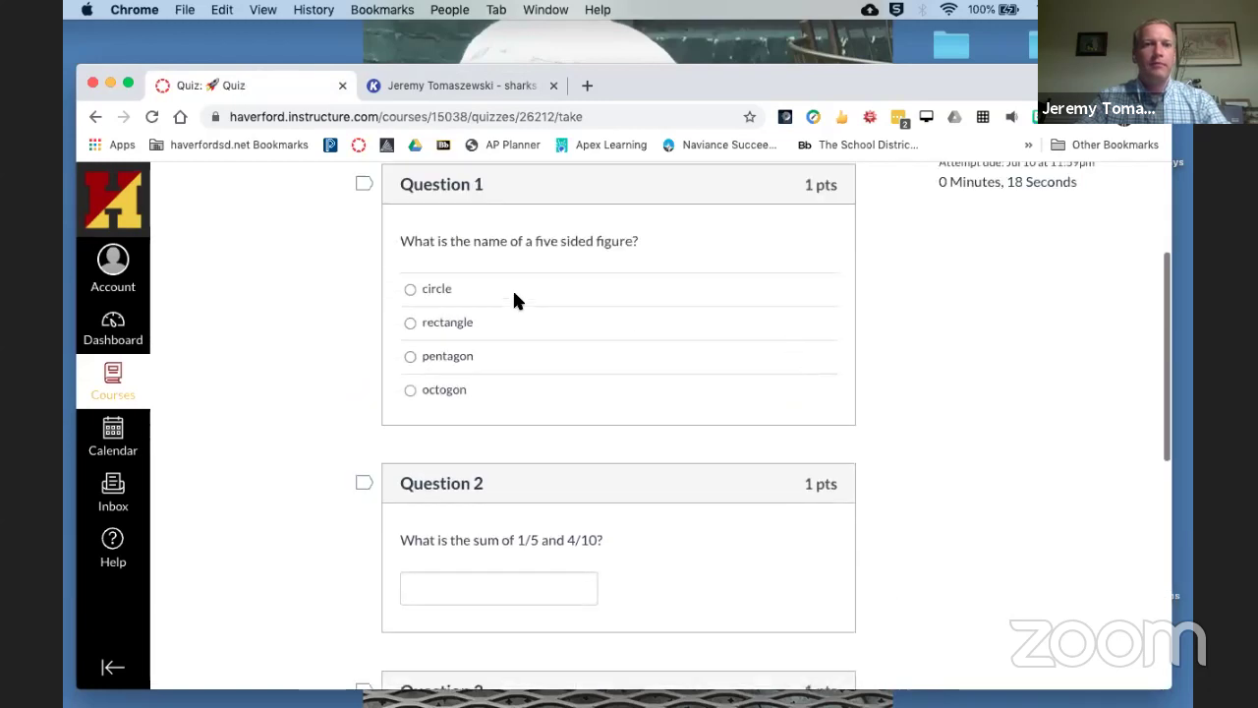
scroll(752, 421, down, 3)
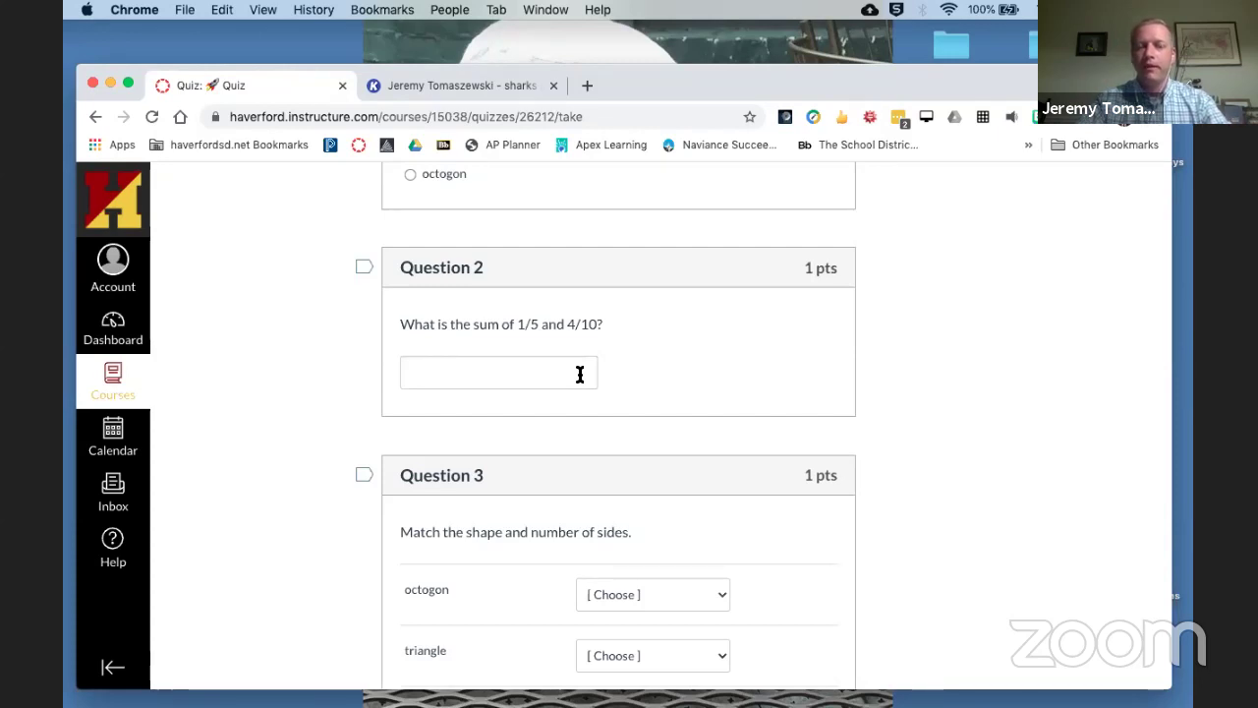
scroll(580, 375, down, 5)
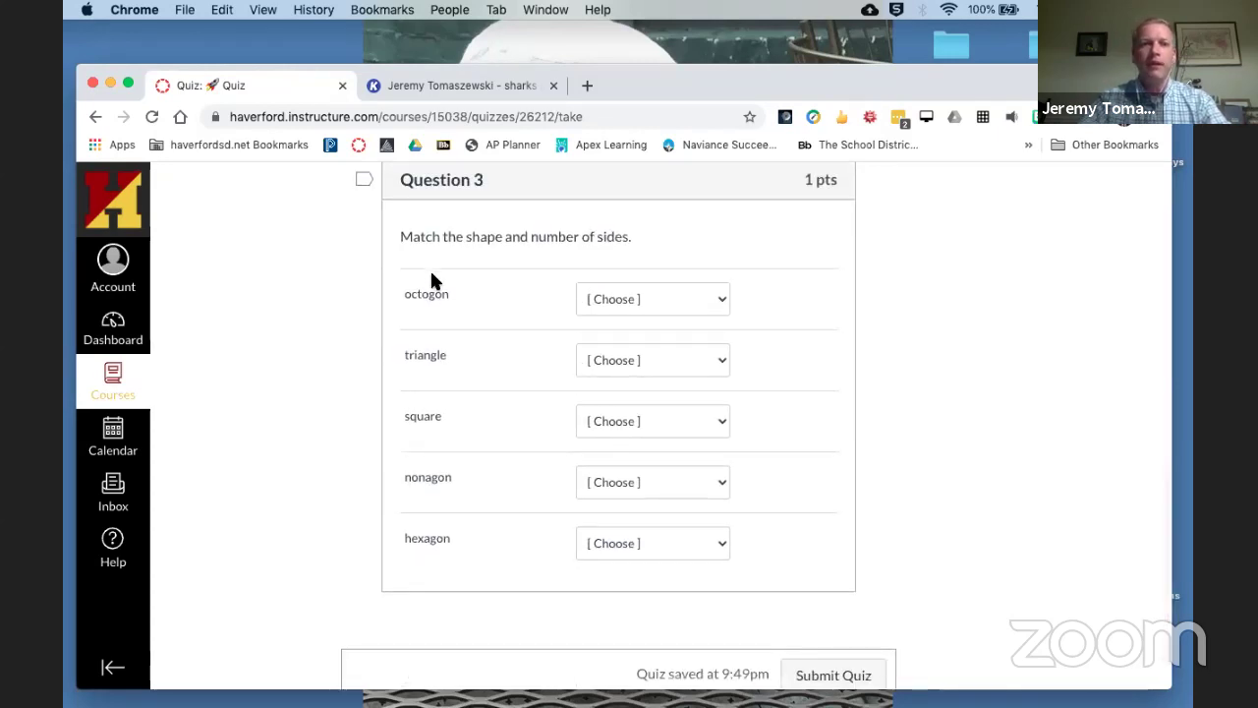
Look at the answer choices for octogon in Question 3 without selecting one.
click(654, 290)
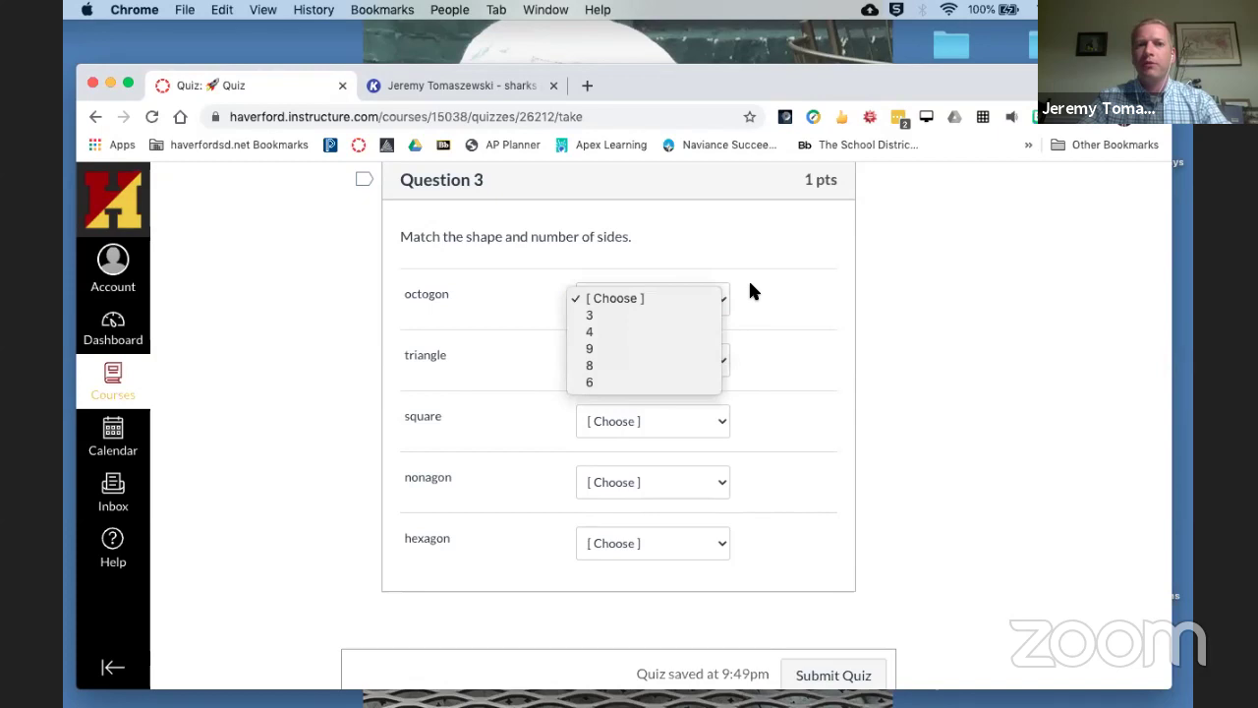
click(751, 285)
click(716, 289)
click(764, 300)
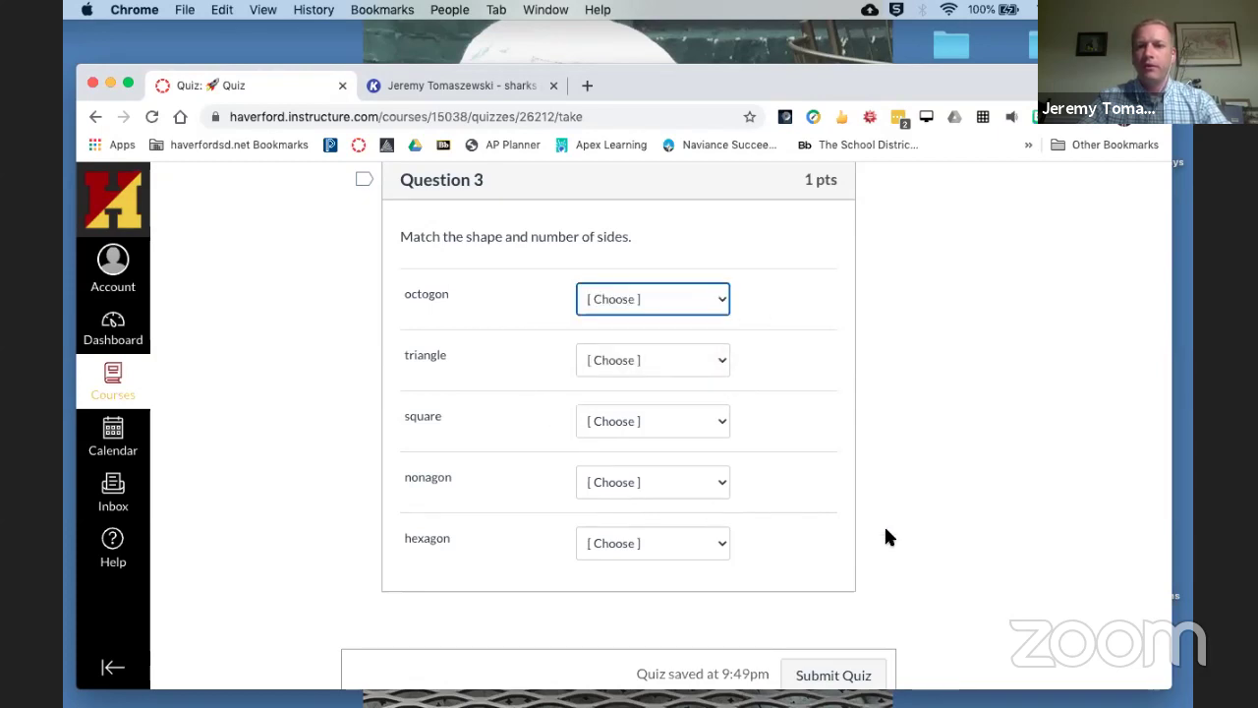
Submit the quiz with all its questions left unanswered.
scroll(885, 532, down, 2)
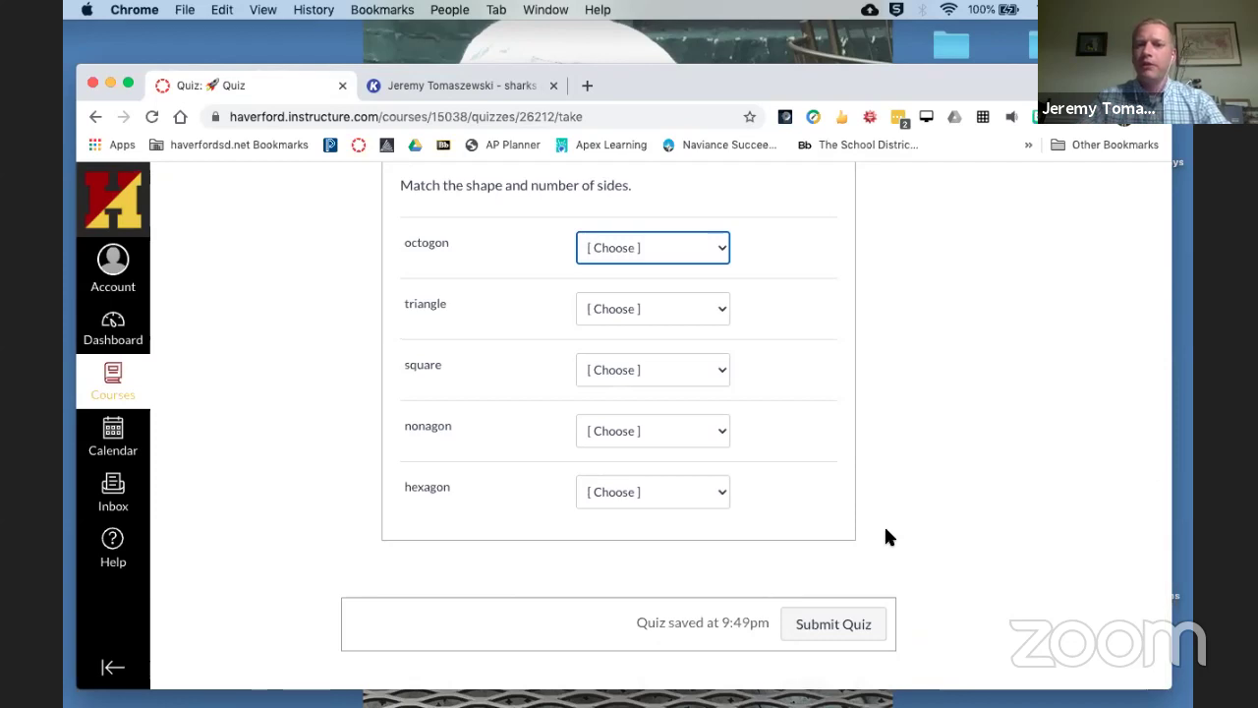
scroll(931, 441, up, 3)
scroll(933, 443, up, 10)
scroll(934, 442, down, 15)
click(833, 626)
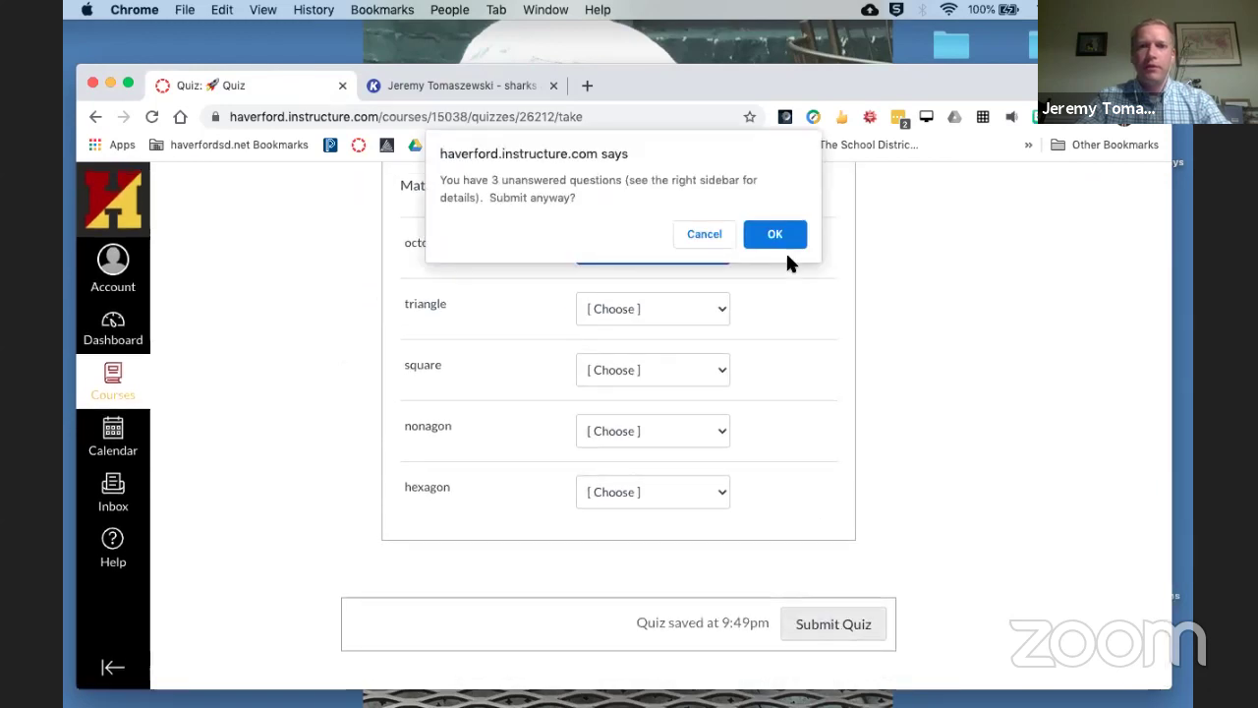
click(776, 235)
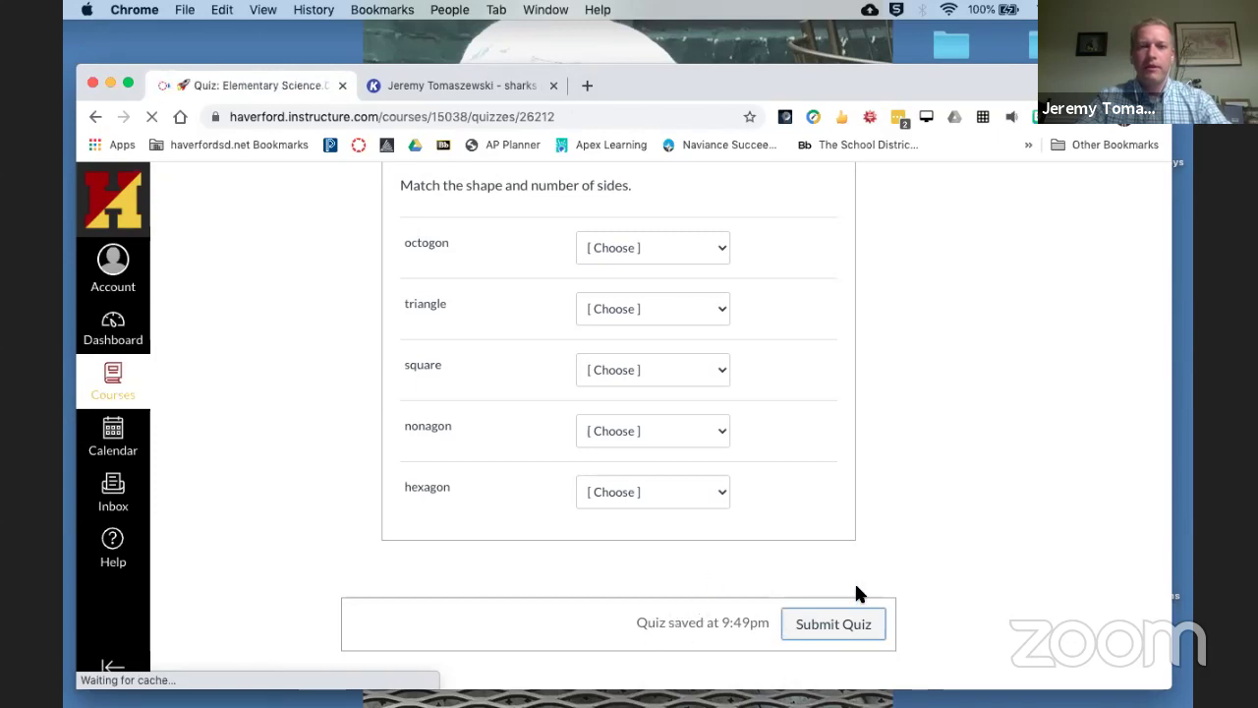
Review the submitted quiz's score, attempt details and correct answers for each question.
scroll(856, 593, down, 4)
scroll(856, 593, down, 4)
scroll(856, 580, up, 6)
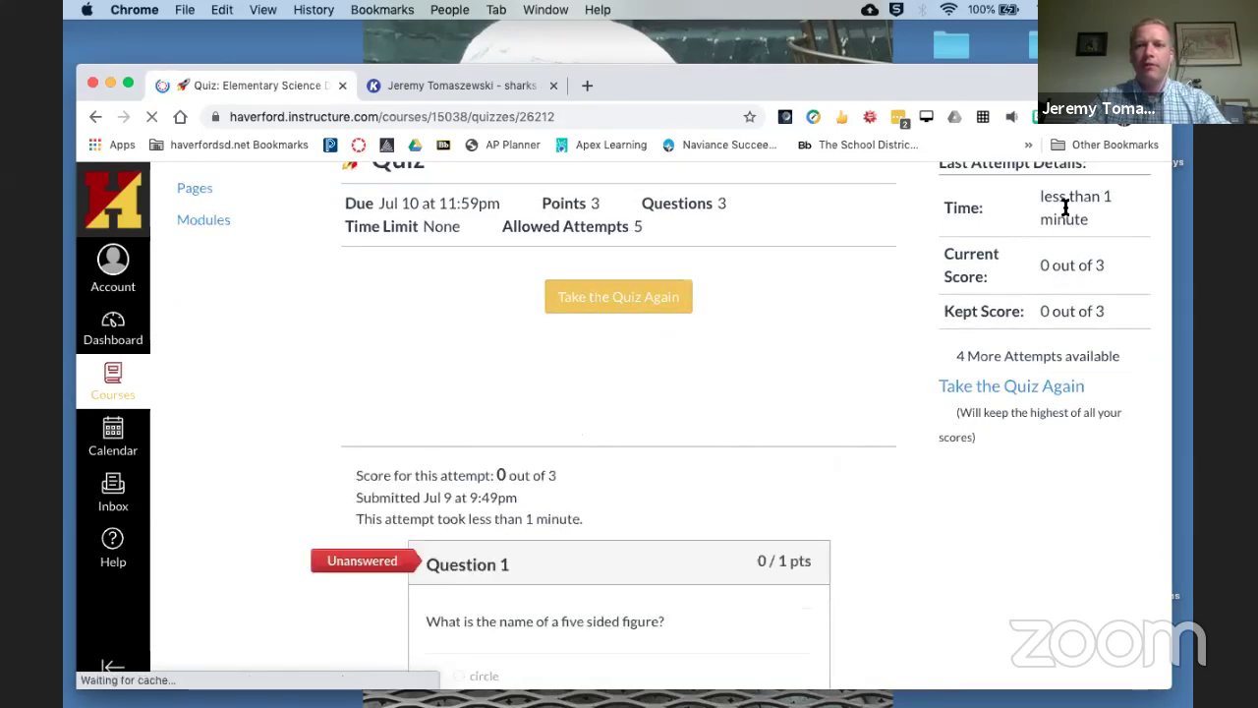
scroll(978, 509, down, 5)
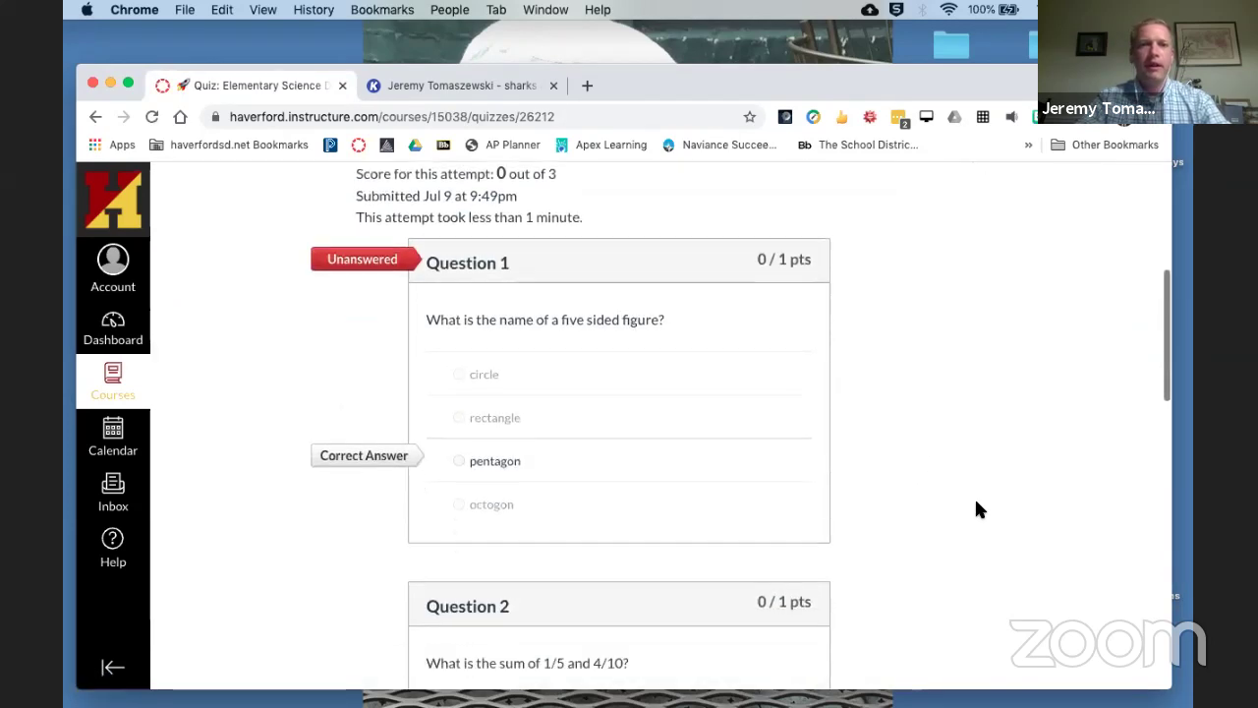
scroll(978, 508, down, 10)
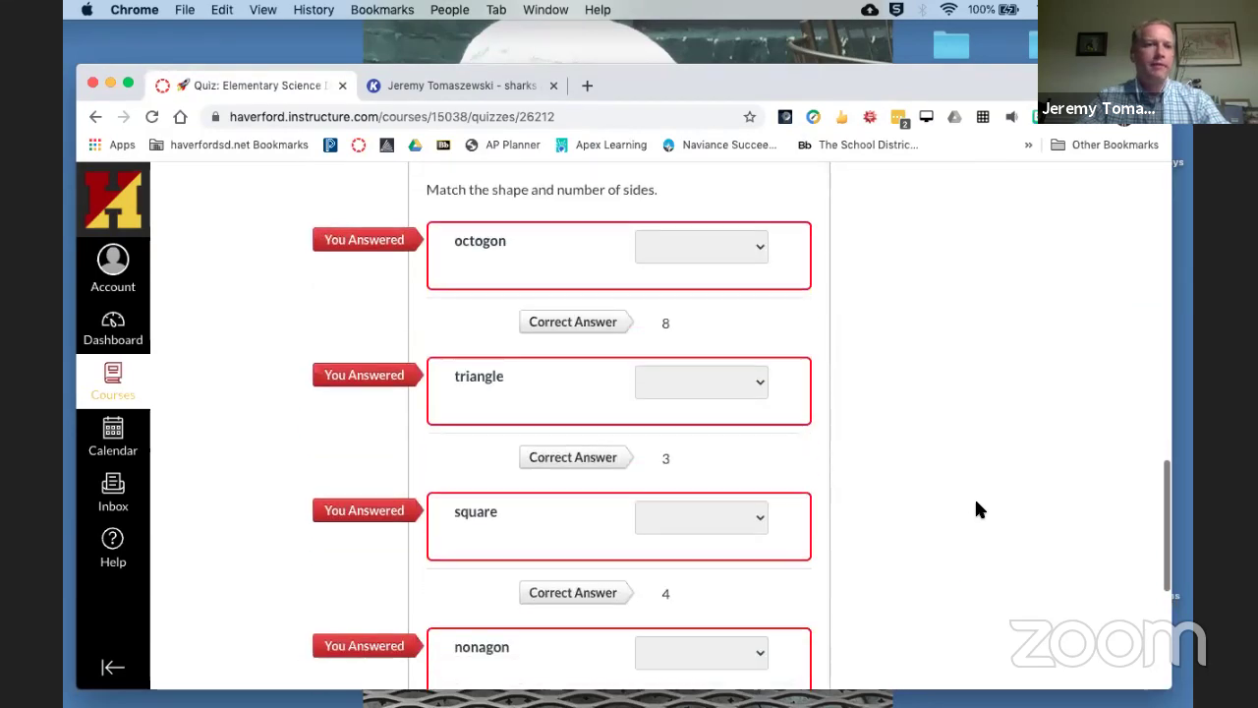
Go back over the pentagon, fraction sum and shape-matching questions to examine their marked and correct answers.
scroll(978, 509, down, 1)
scroll(978, 508, up, 4)
scroll(978, 508, up, 6)
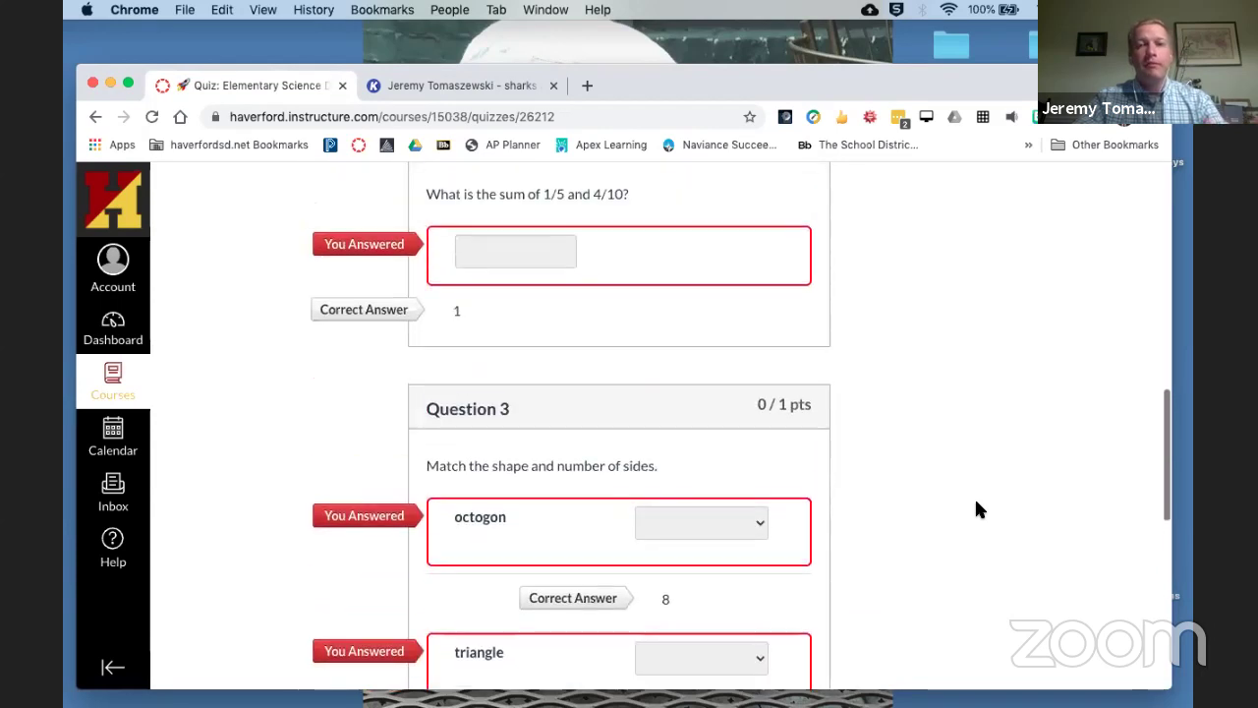
scroll(976, 508, up, 1)
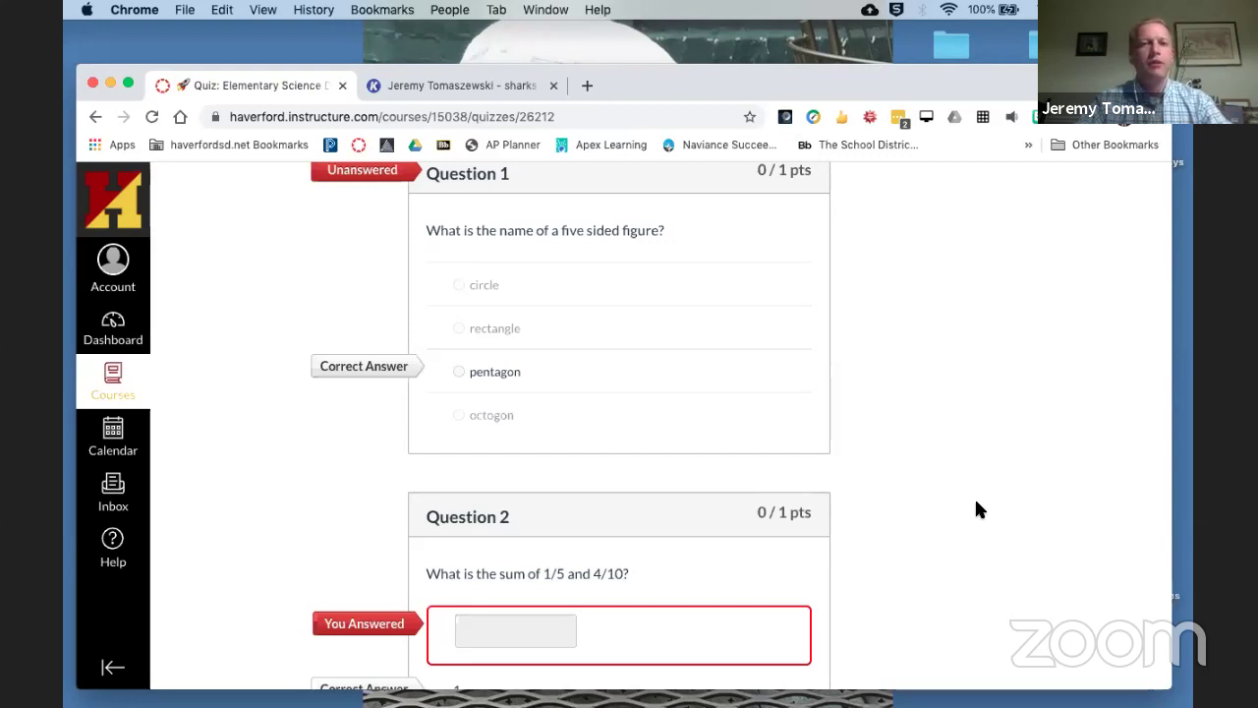
scroll(976, 510, down, 3)
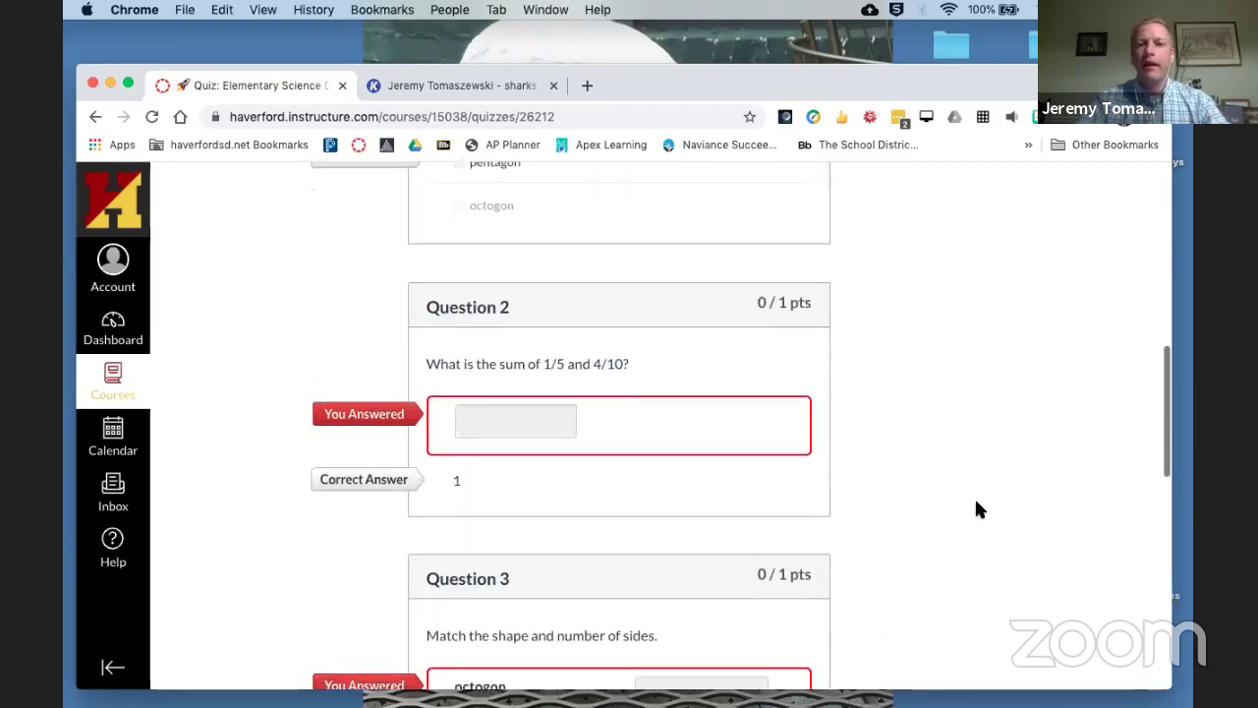
scroll(978, 509, down, 10)
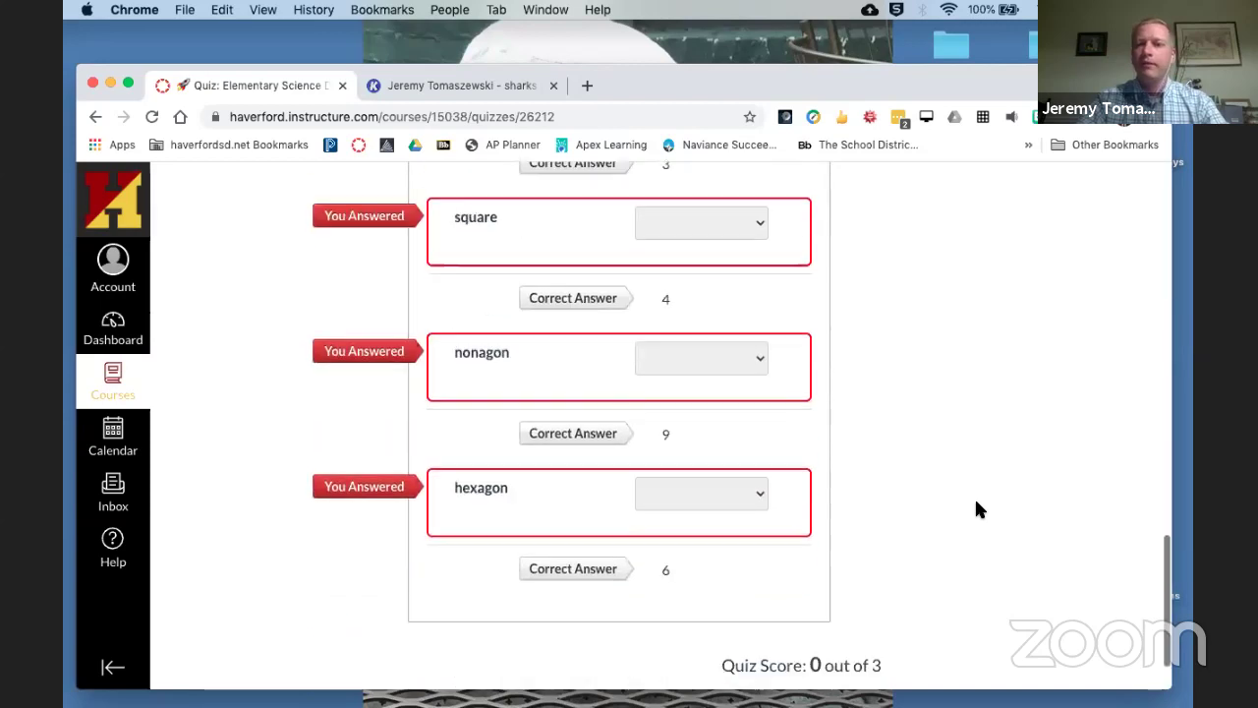
Advance from the quiz to the module's Stop page and follow its "Great work today!" link to the course front page.
click(856, 642)
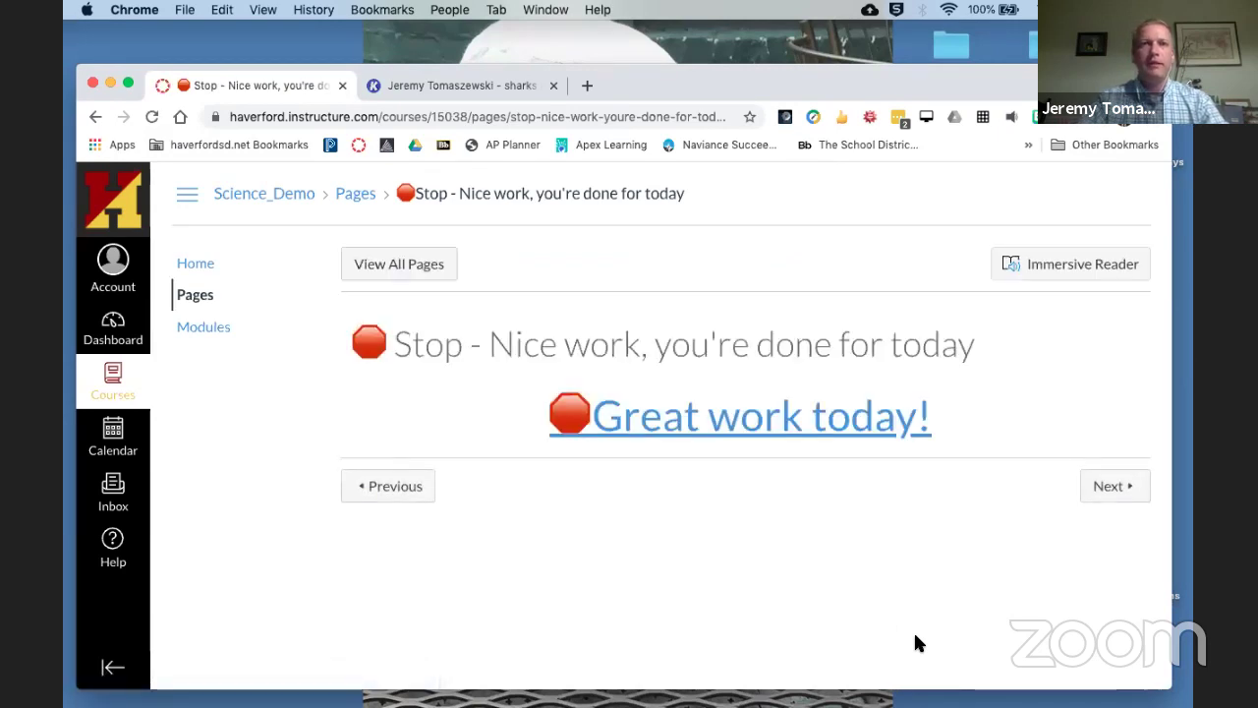
click(781, 436)
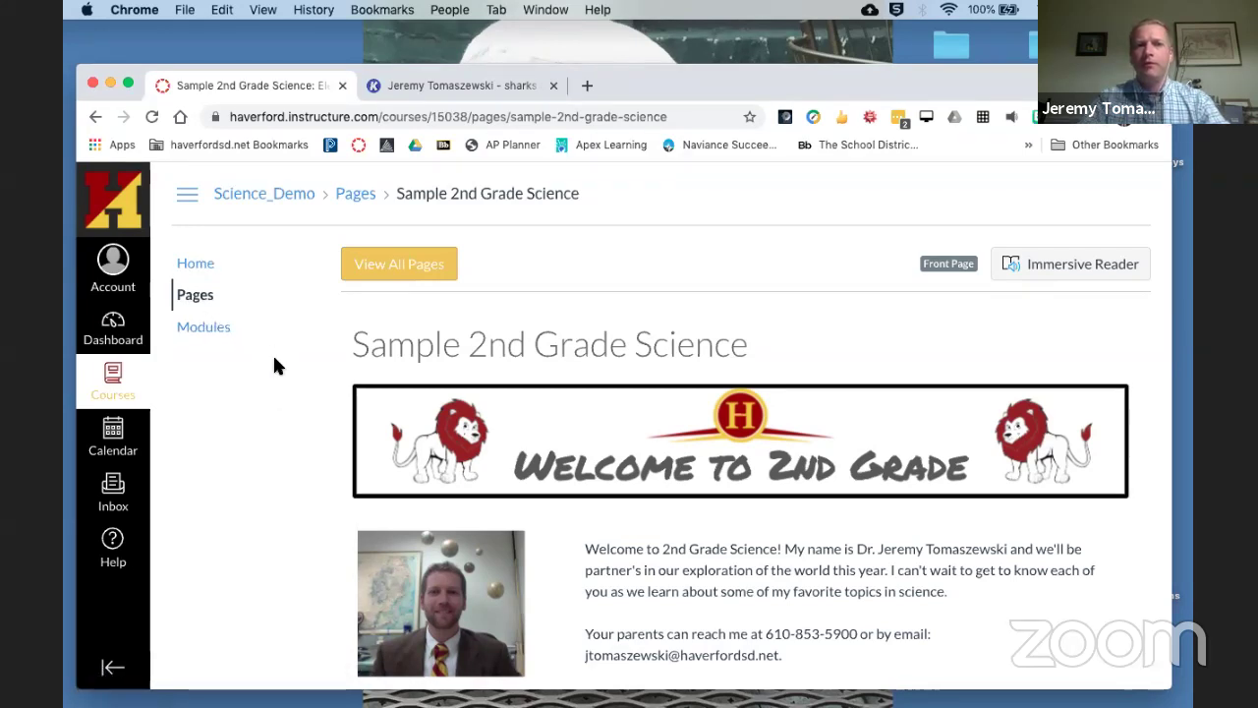
Display the list of all course pages and open Secondary Front Page Option.
click(195, 295)
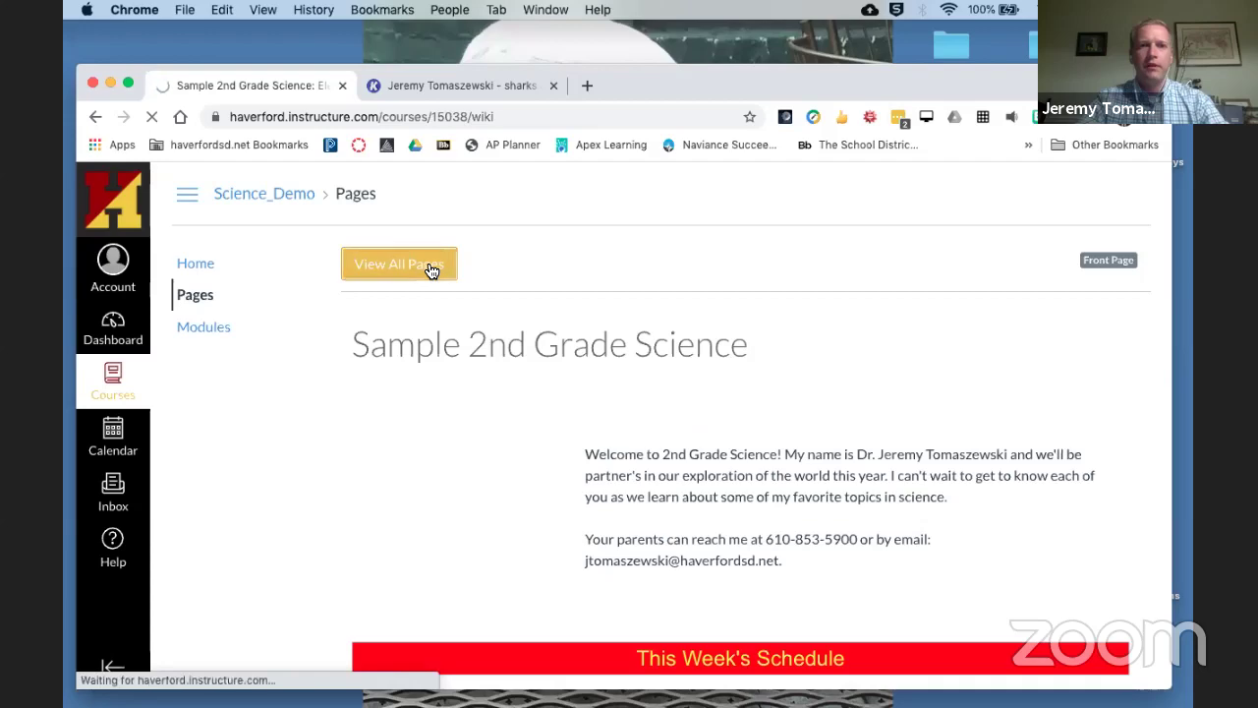
click(430, 266)
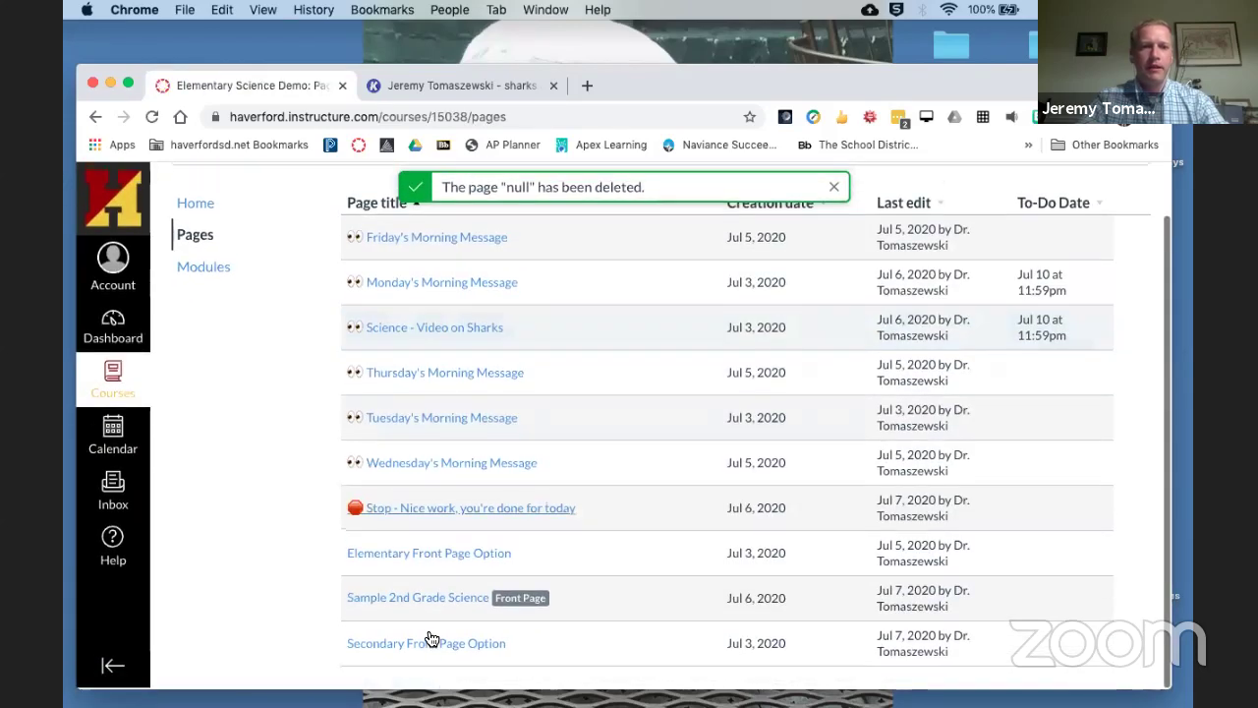
click(425, 646)
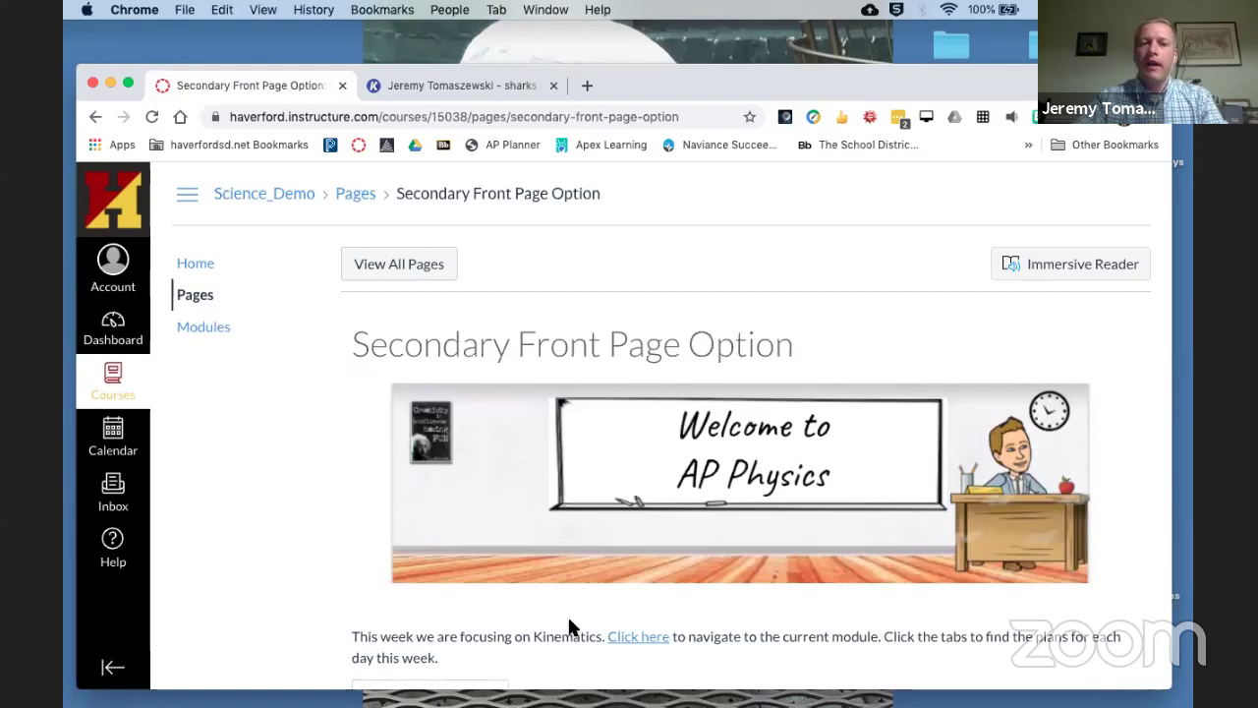
Look through the About The Course and Course Outline sections of the AP Physics front page.
scroll(569, 626, down, 3)
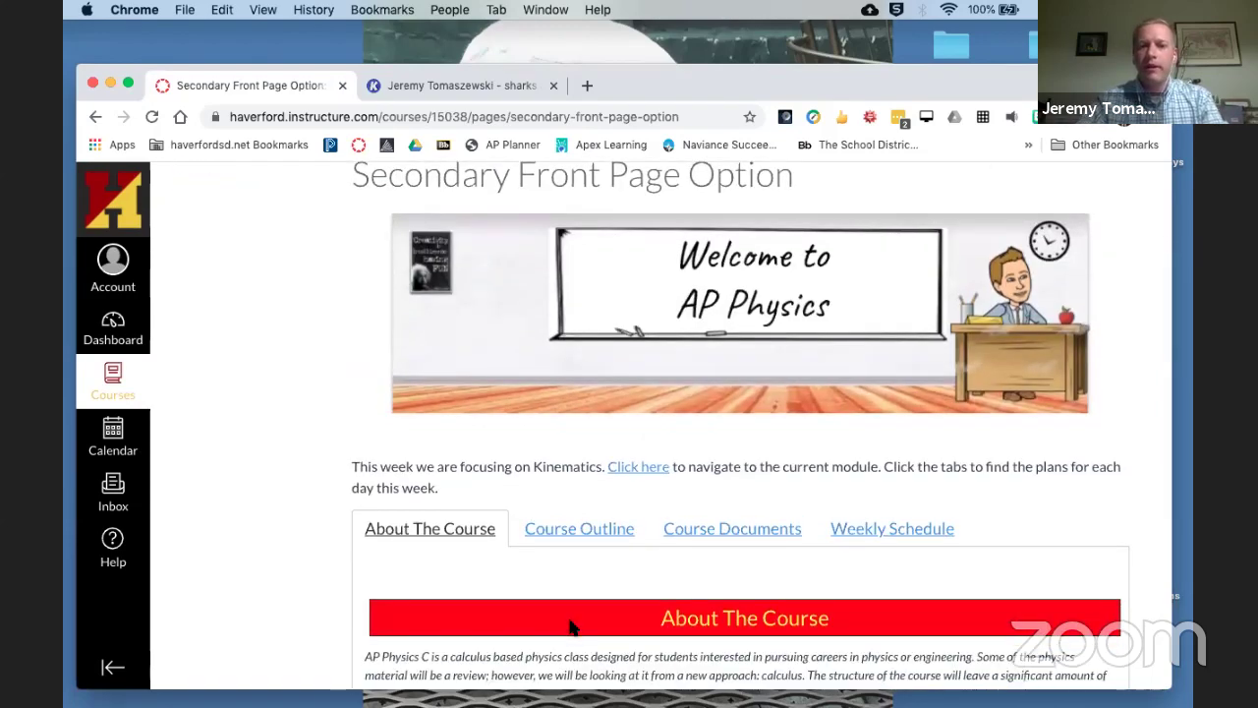
scroll(569, 626, down, 5)
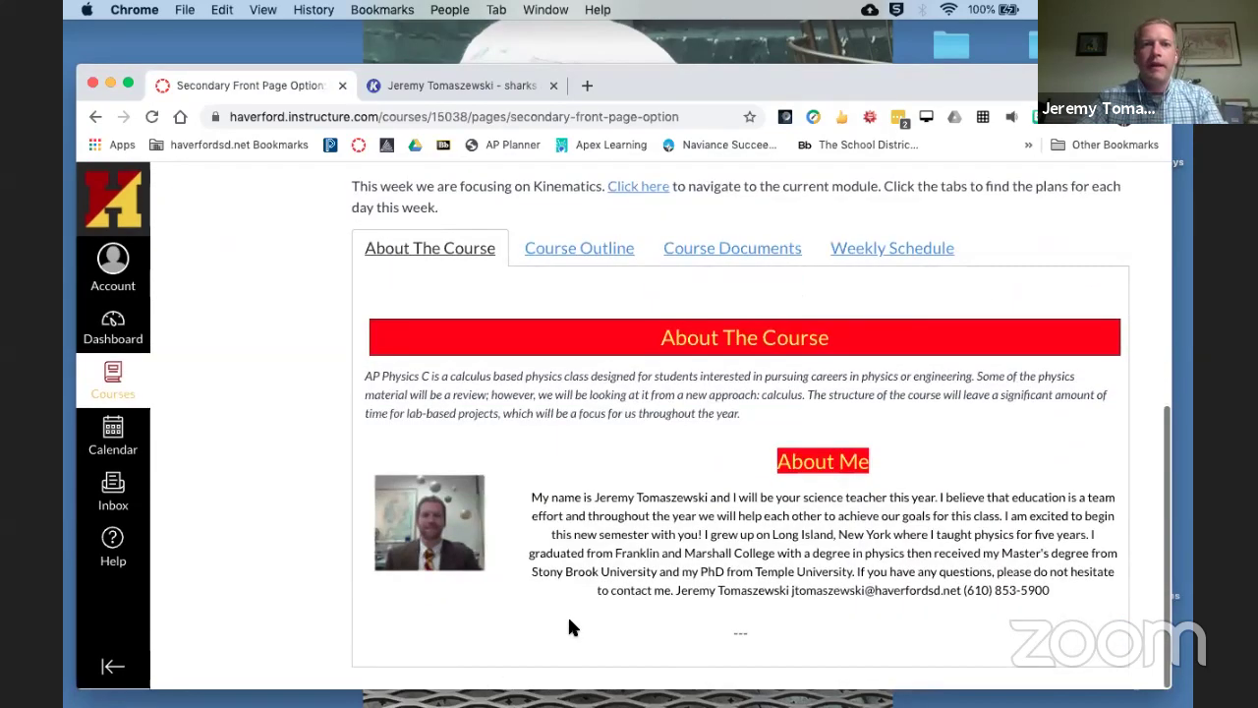
click(603, 254)
scroll(597, 466, down, 10)
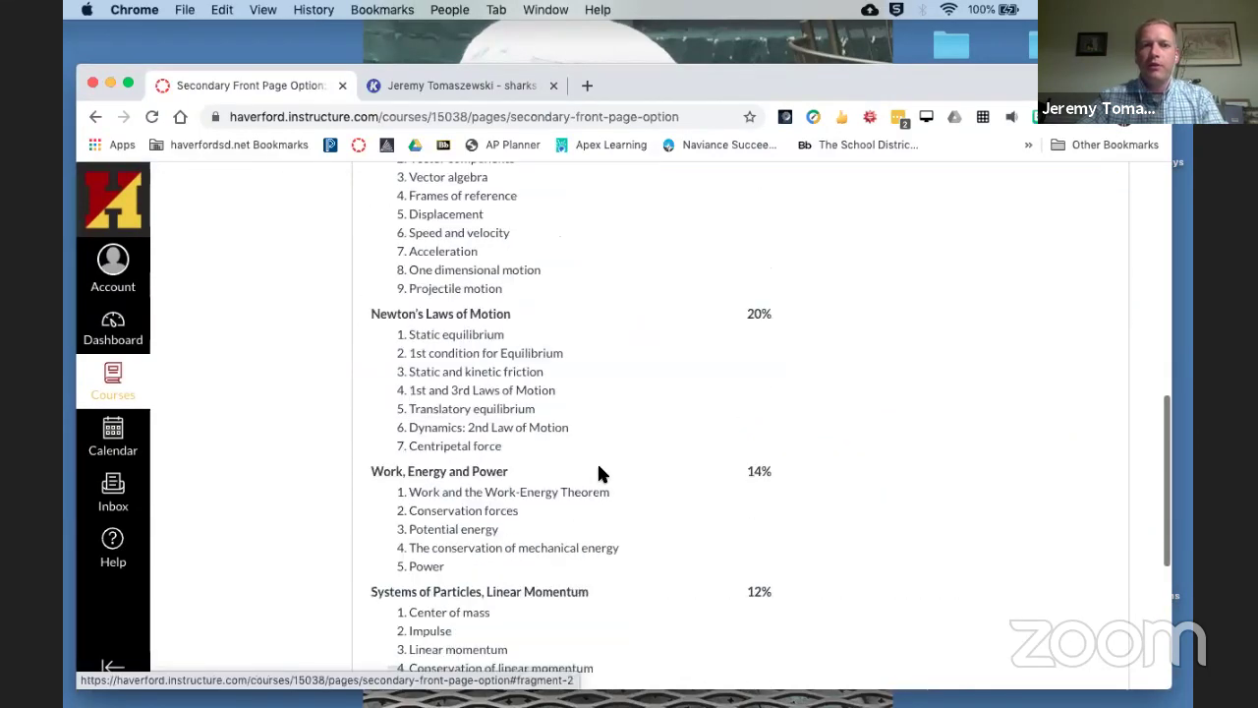
scroll(599, 469, up, 7)
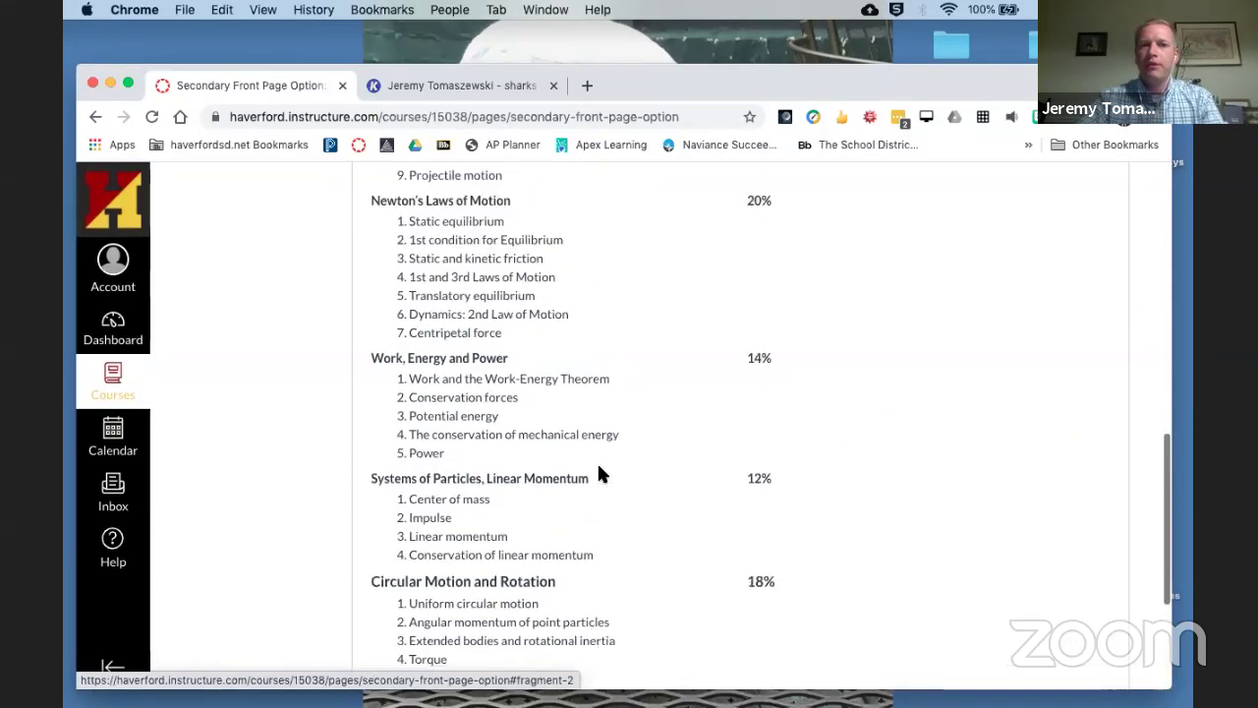
scroll(599, 466, up, 5)
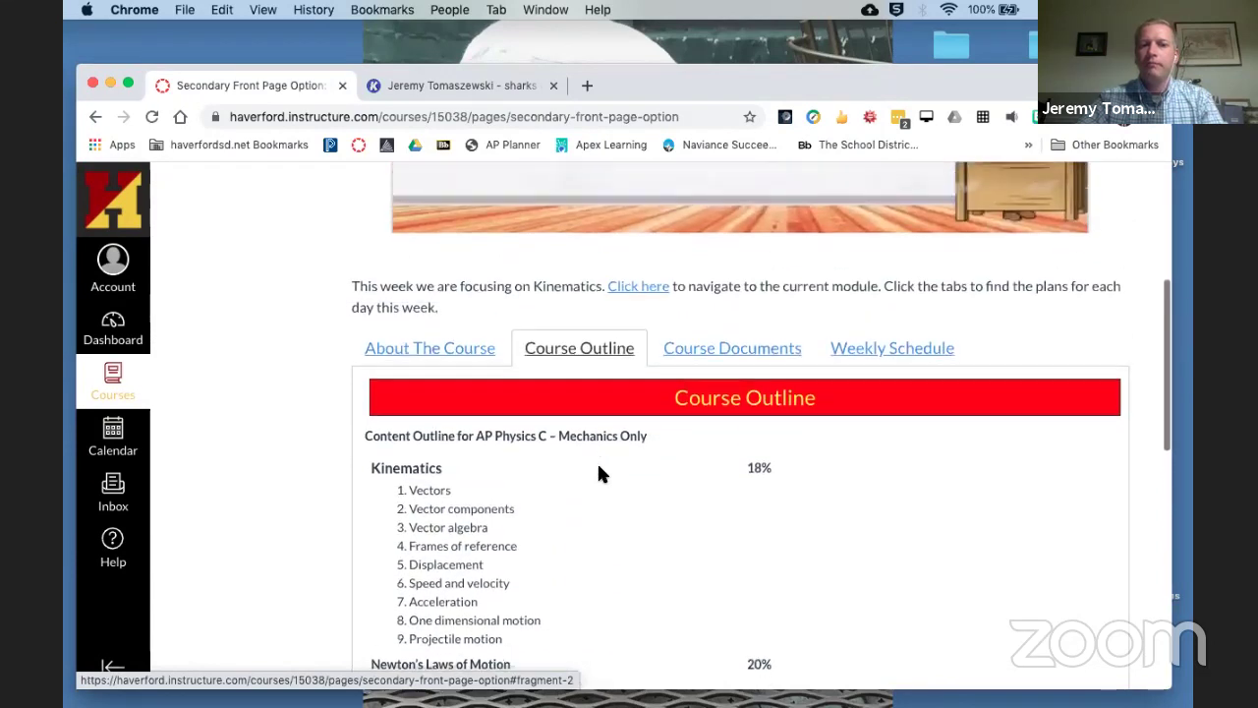
View the Course Documents section, and examine the daily objectives and agendas in the Weekly Schedule.
click(728, 353)
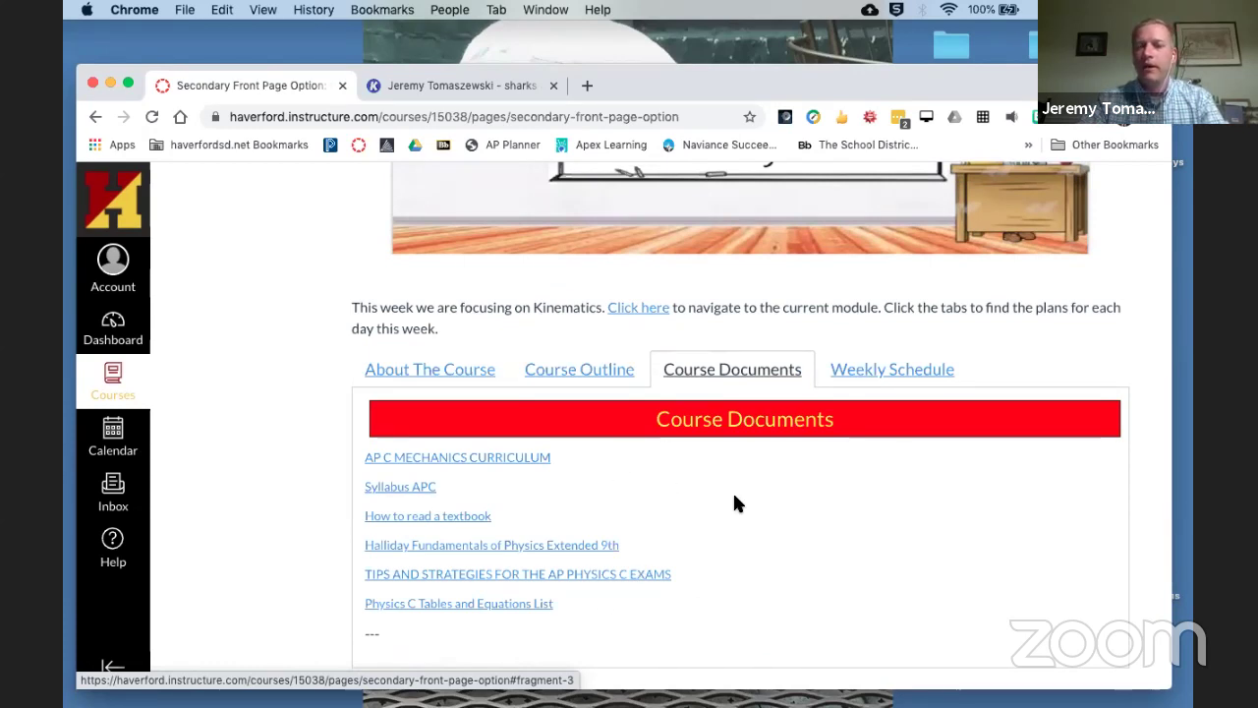
click(894, 362)
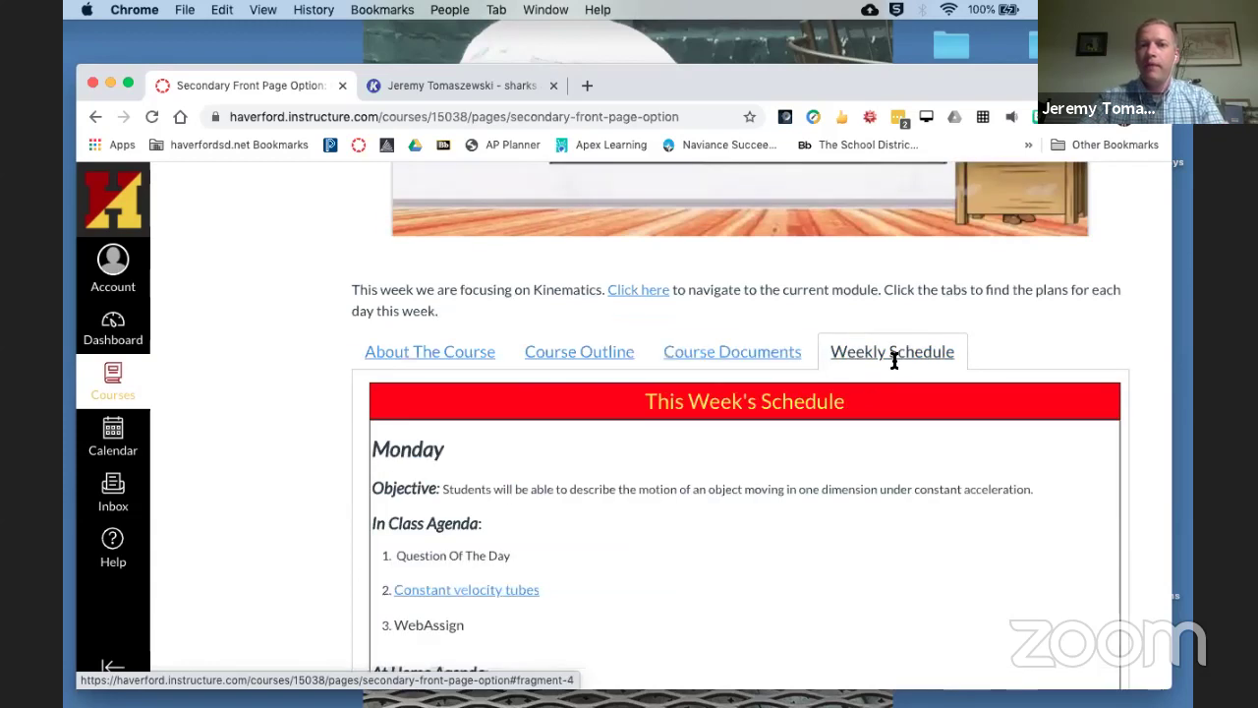
scroll(873, 518, down, 5)
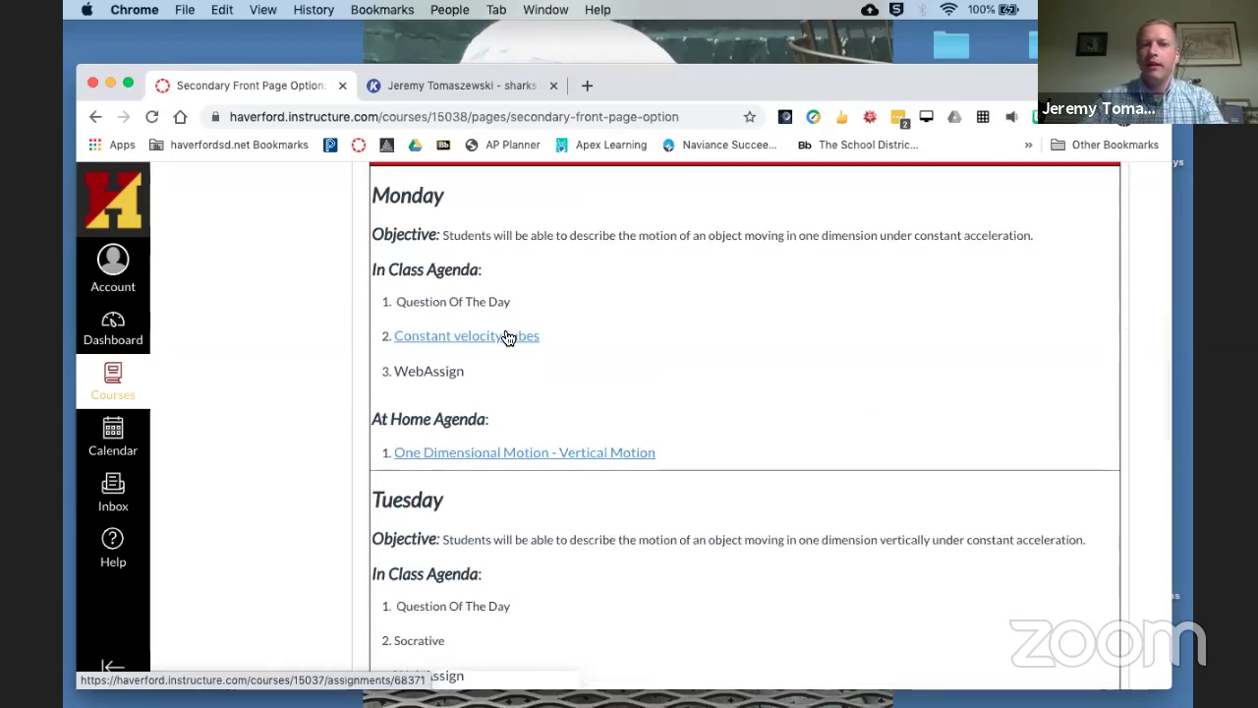
scroll(586, 500, down, 4)
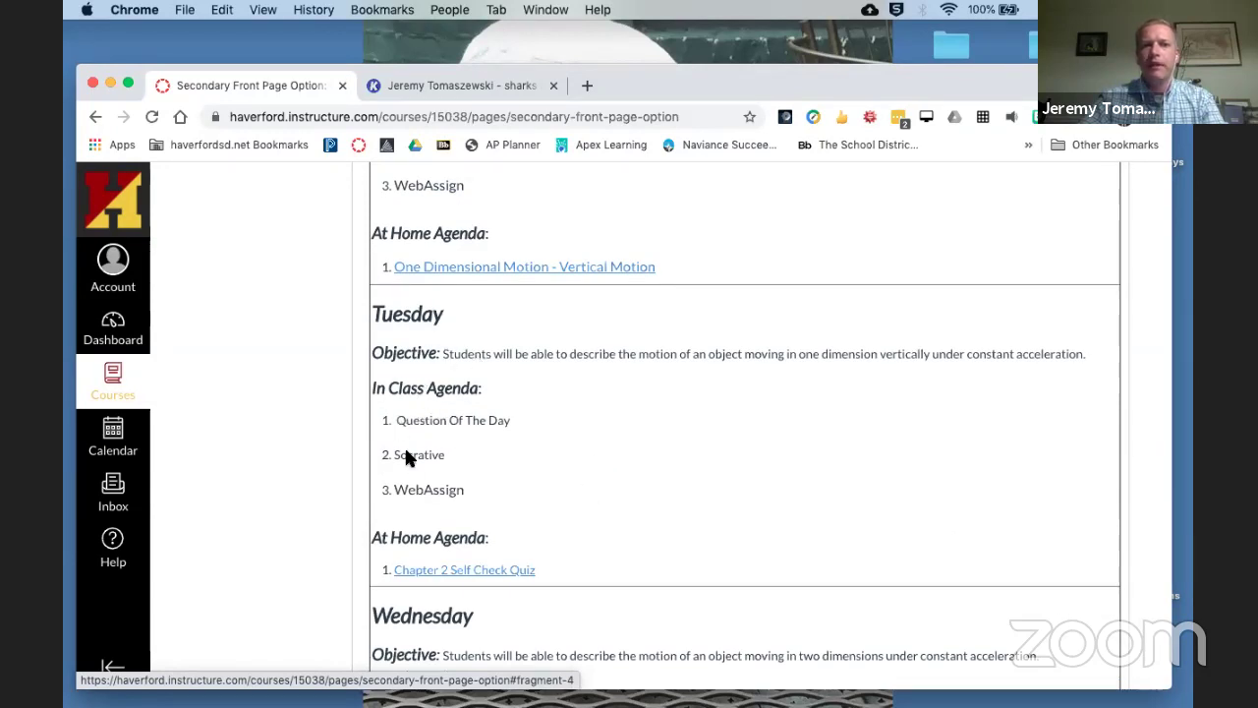
scroll(650, 571, down, 6)
scroll(650, 571, up, 7)
scroll(649, 575, up, 10)
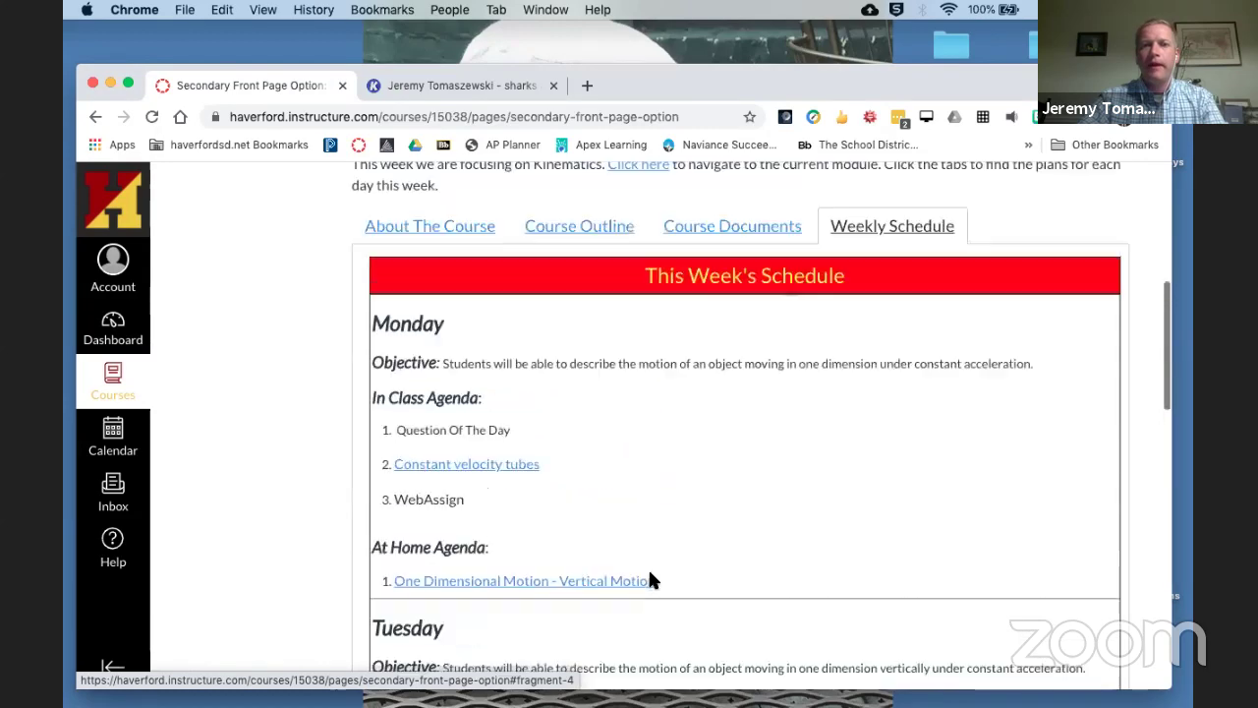